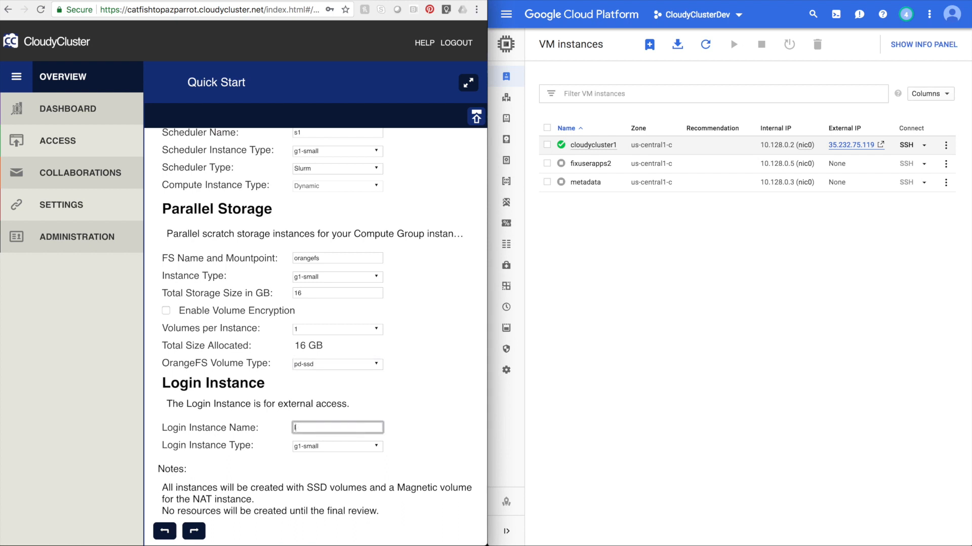
Finish the remaining Quick Start login instance fields and launch the ccone environment.
left_click(197, 532)
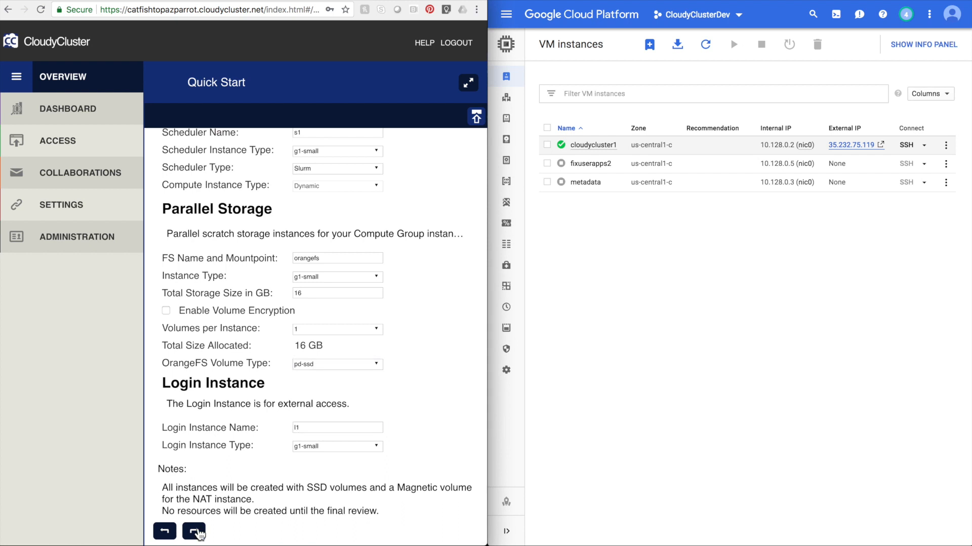
scroll(210, 451, "down", 3)
left_click_drag(223, 431, 185, 430)
key("super+c")
left_click(187, 450)
key("super+v")
left_click(197, 527)
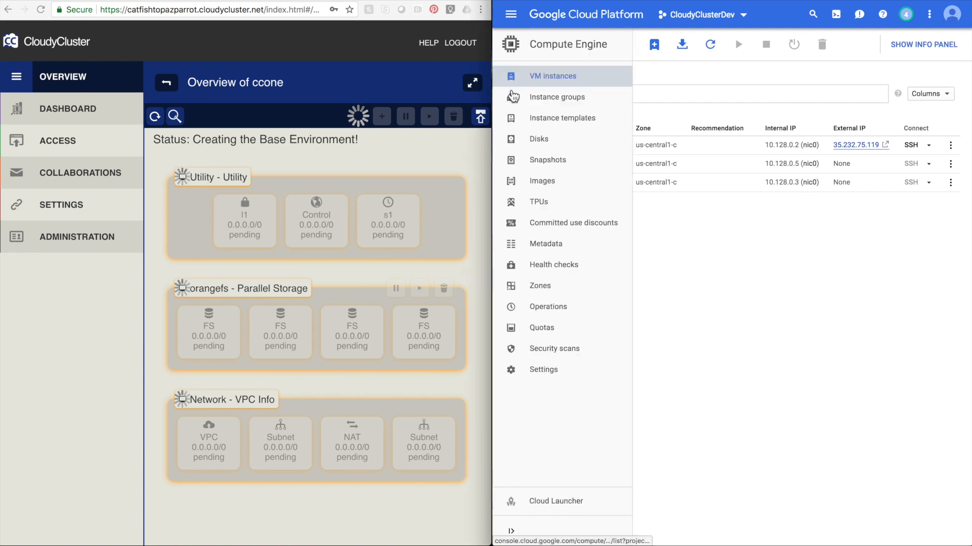
Open the VPC networks page in the Cloud console and refresh the list.
left_click(511, 15)
scroll(541, 446, "down", 3)
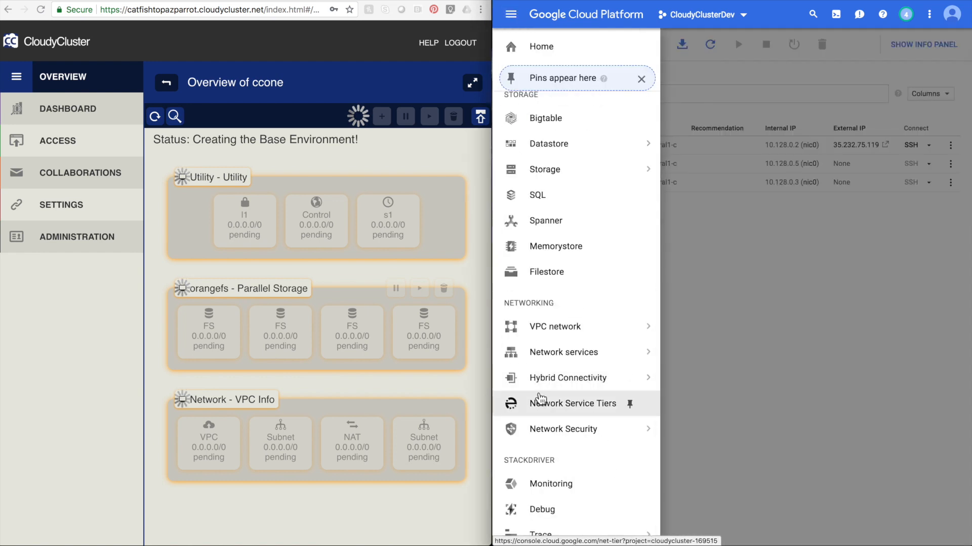
mouse_move(553, 319)
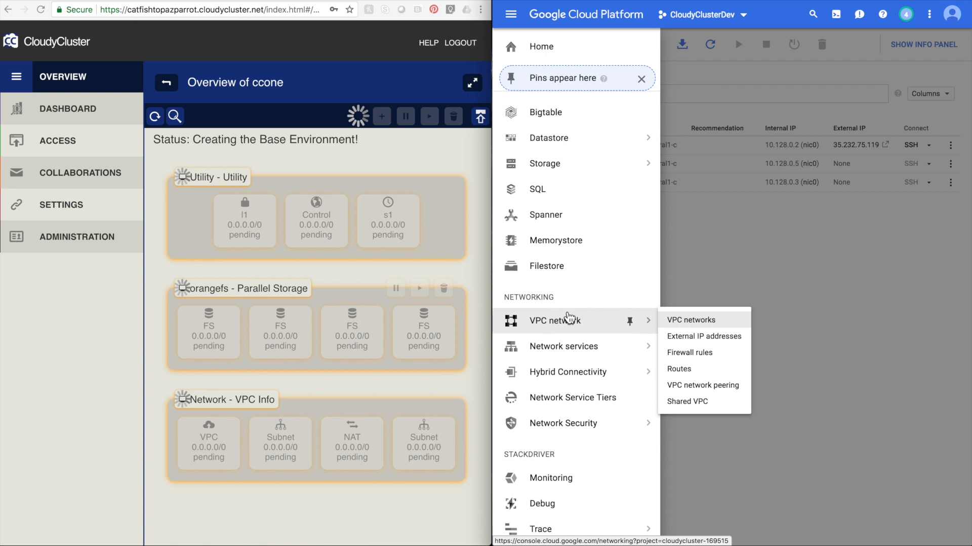
left_click(707, 324)
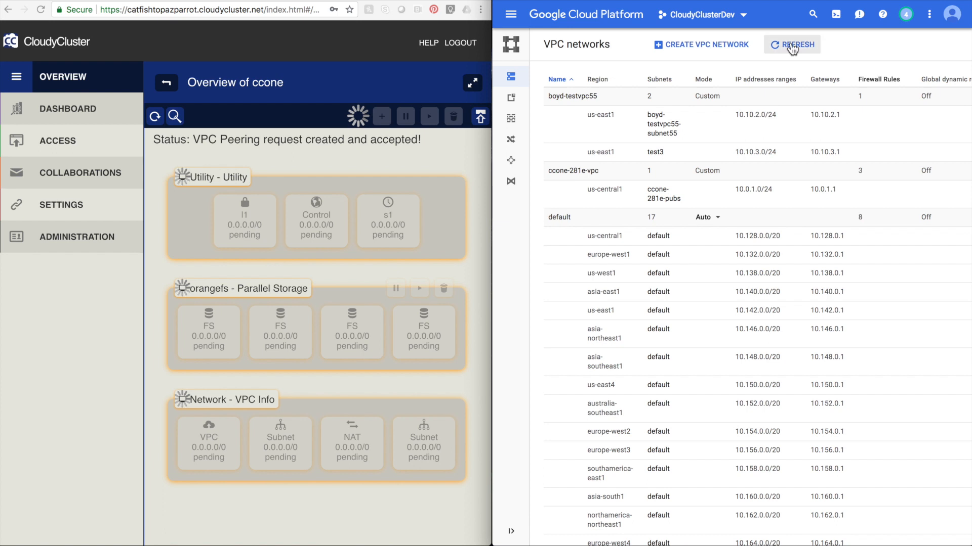
left_click(792, 46)
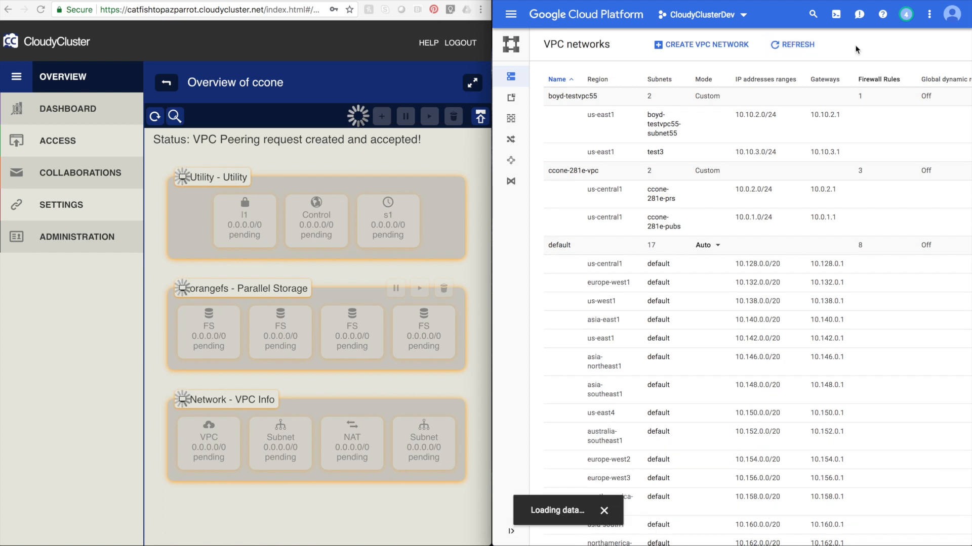
Return to the Compute Engine VM instances list and refresh it.
left_click(519, 22)
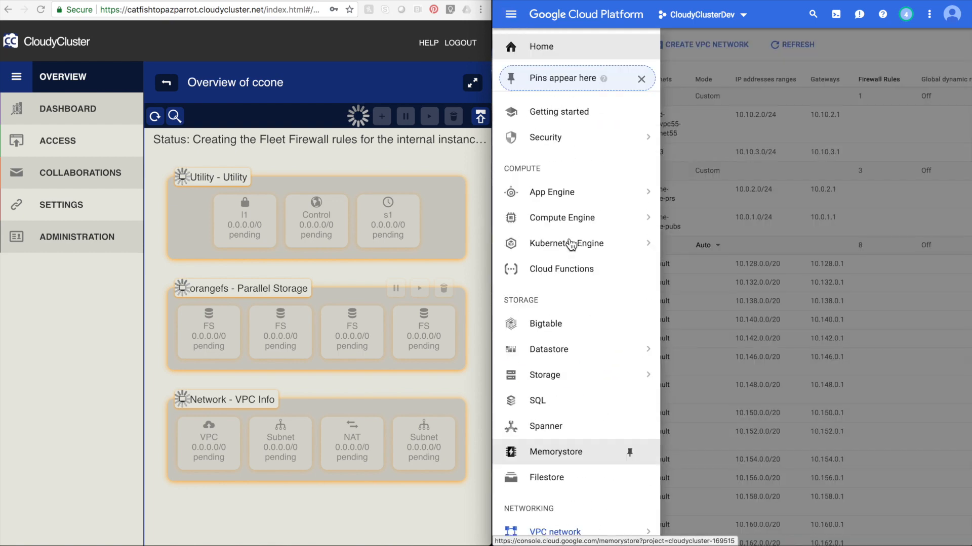
mouse_move(582, 348)
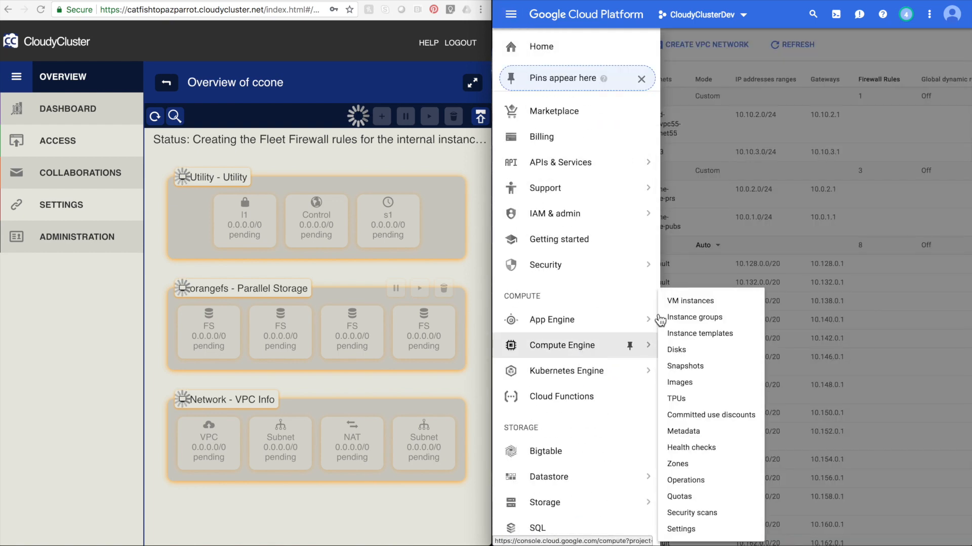
left_click(686, 302)
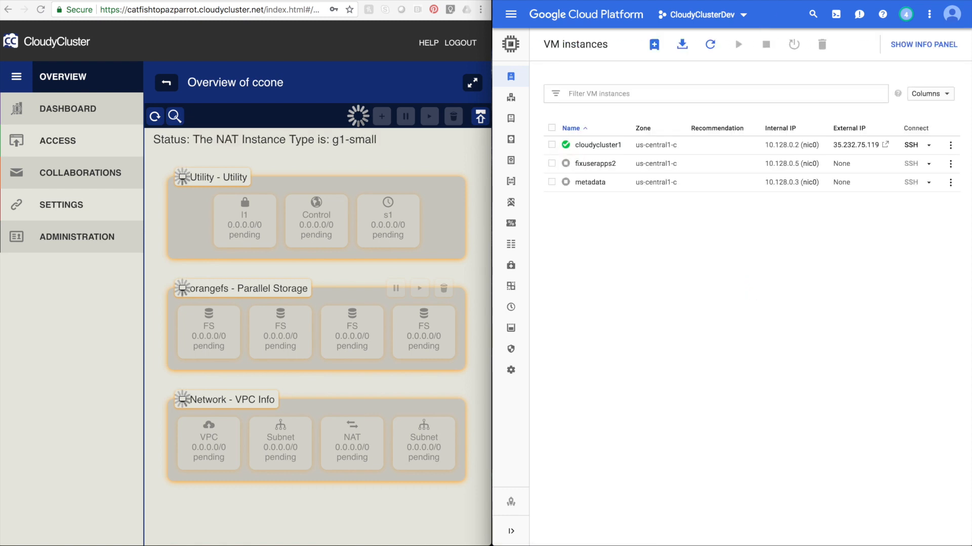
left_click(710, 45)
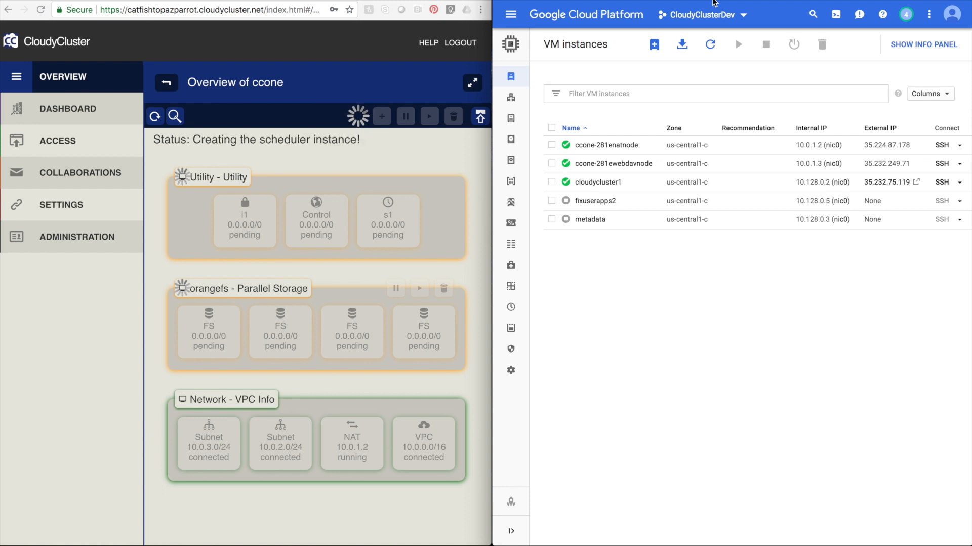
left_click(710, 45)
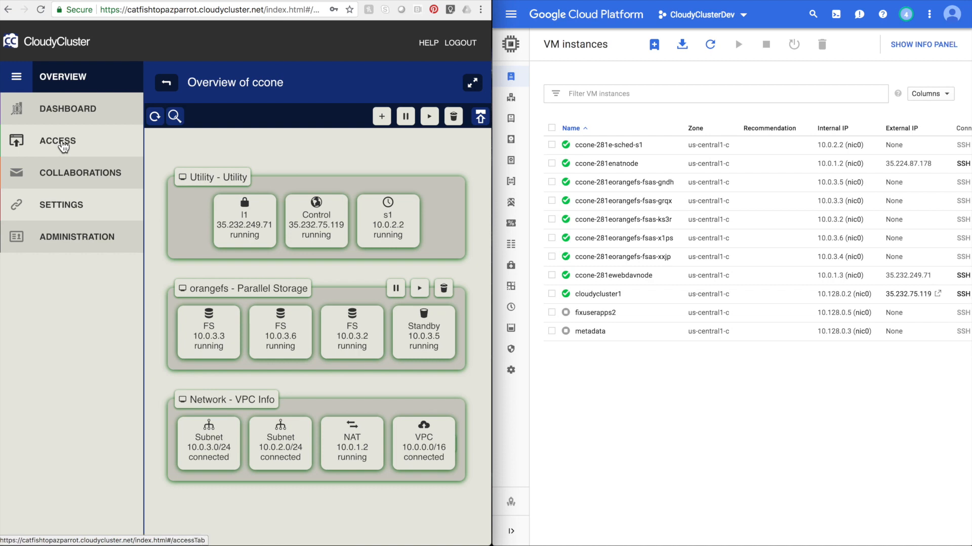
Open the cluster's Access information, copy the VNC link for ccone-281e and connect to it.
left_click(63, 147)
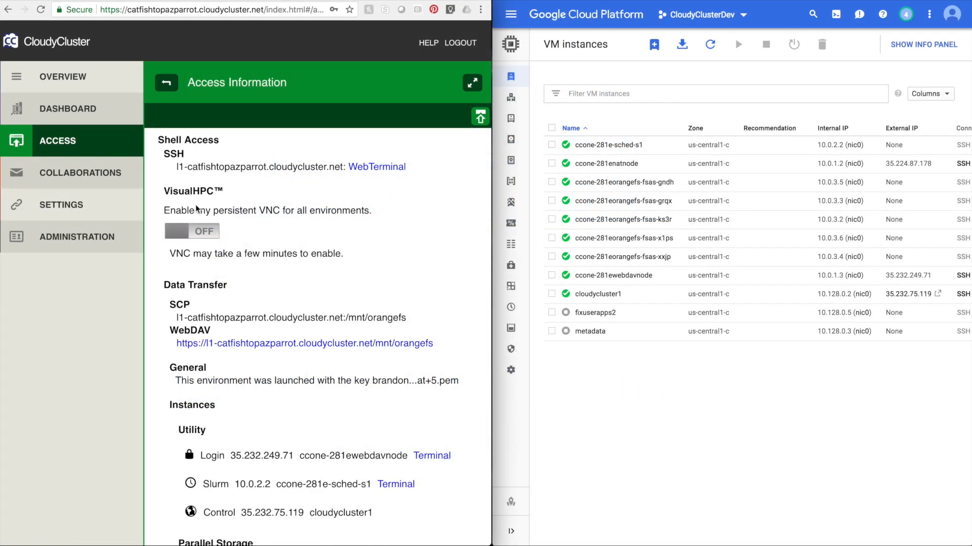
left_click(192, 230)
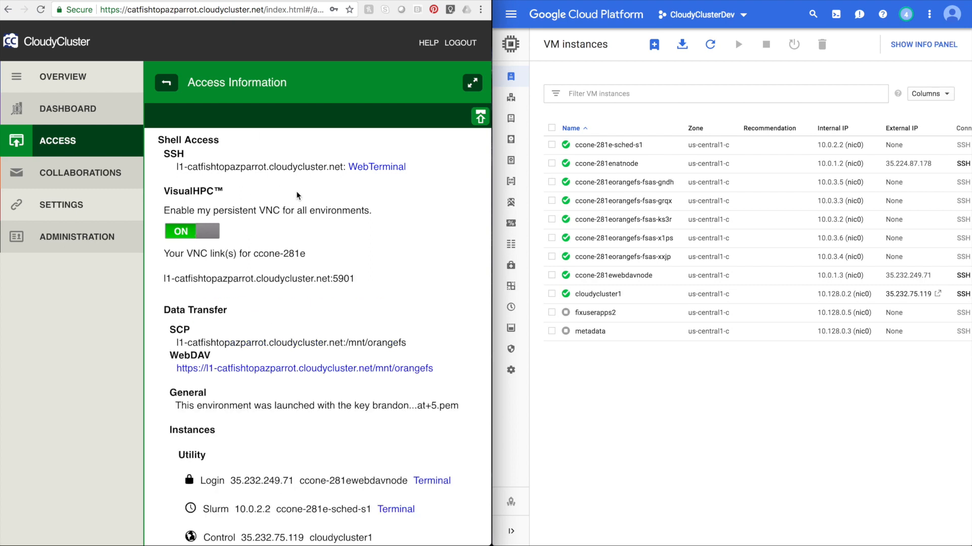
left_click_drag(360, 279, 157, 279)
left_click(279, 538)
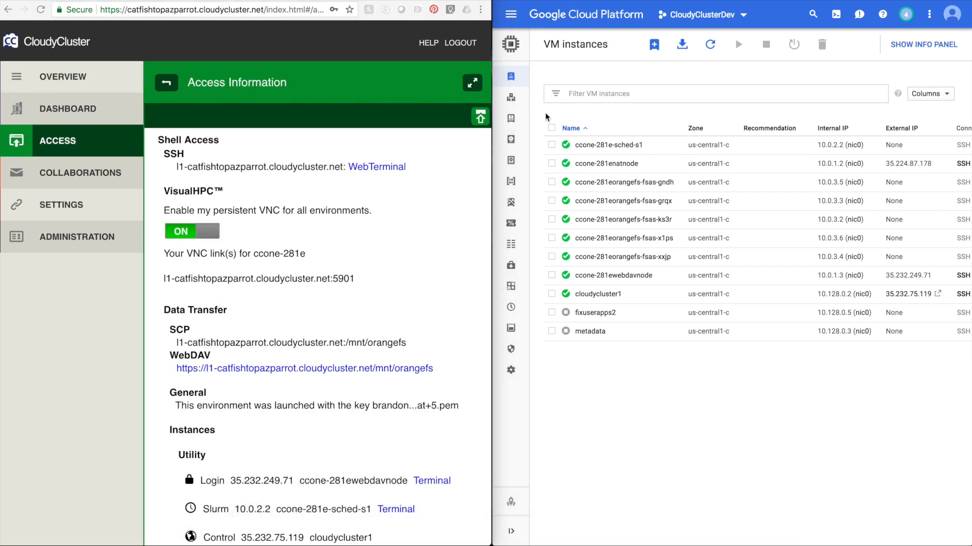
left_click(603, 167)
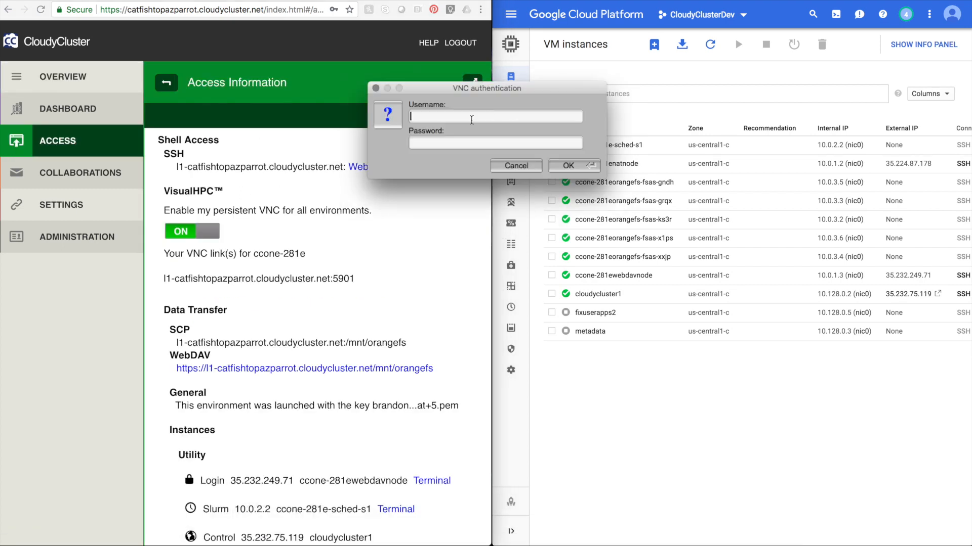
Log in to the VNC session as admin with the account password.
type("admin")
key("Tab")
type("•••••••")
key("Return")
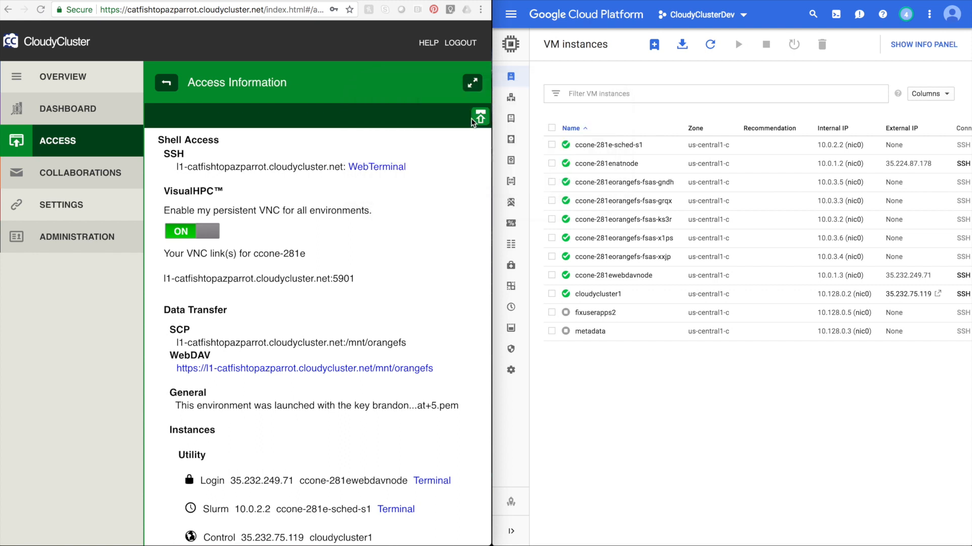
Search the desktop application launcher for konsole and start the Konsole terminal.
left_click(5, 489)
left_click(131, 210)
type("konsole")
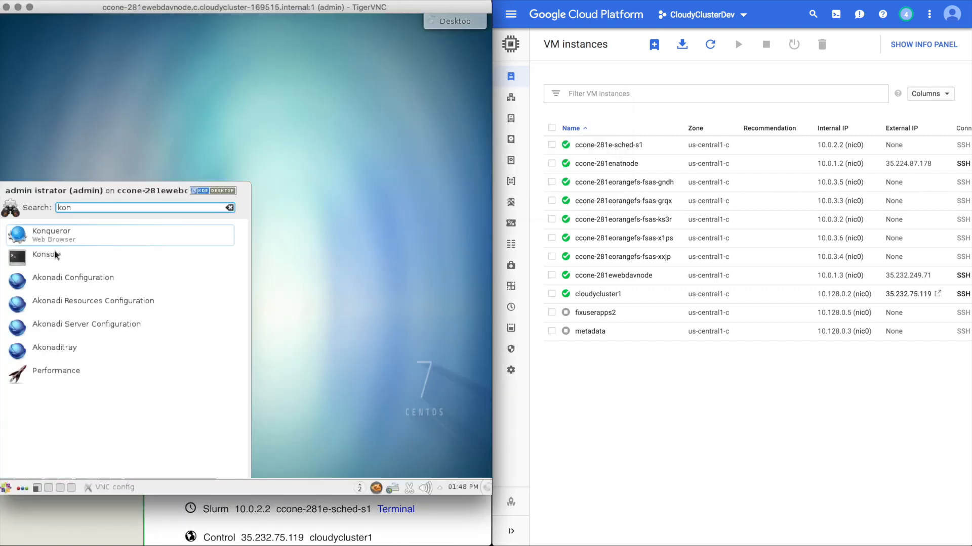
key("Return")
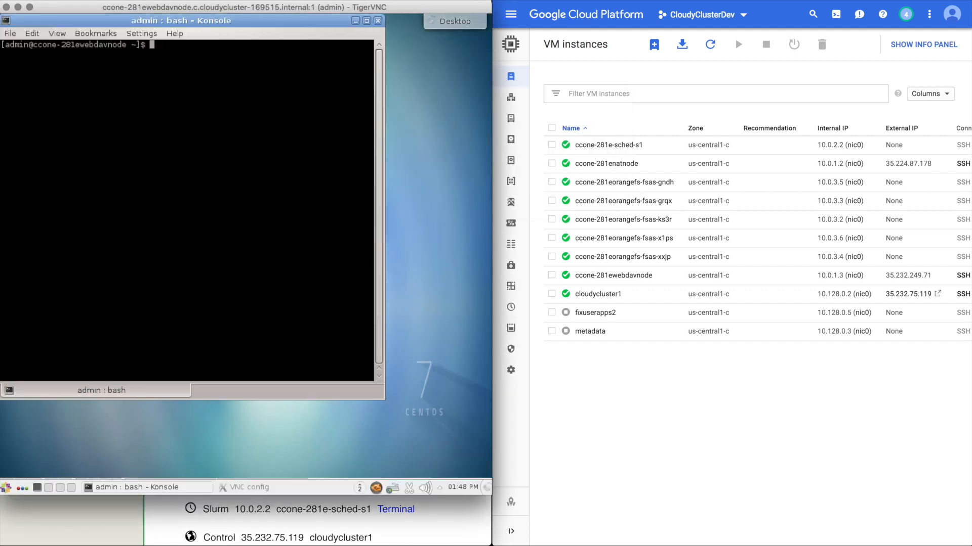
Change to /mnt/orangefs and create a samplejobs directory.
type("cd /mnt/orangefs/")
key("Return")
type("mkdir sa")
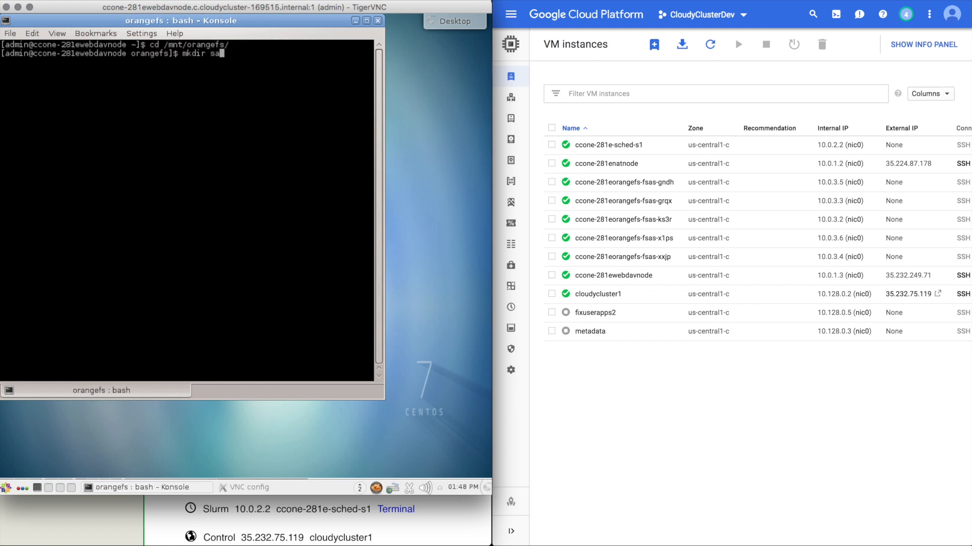
type("mplejobs")
key("Return")
Enter samplejobs, copy everything from /software/samplejobs recursively into it, and list the contents.
type("cd samplejobs/")
key("Return")
type("cp /")
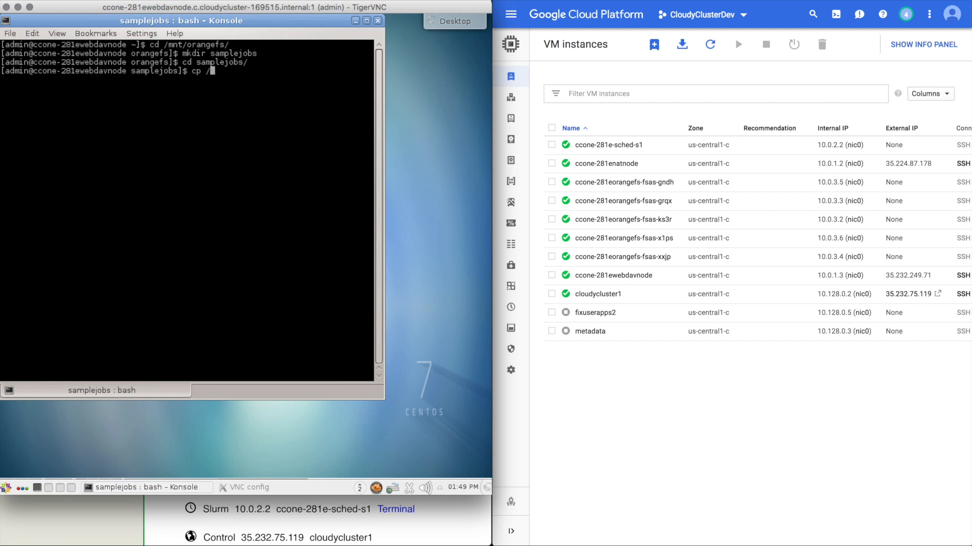
type("software/samplejo")
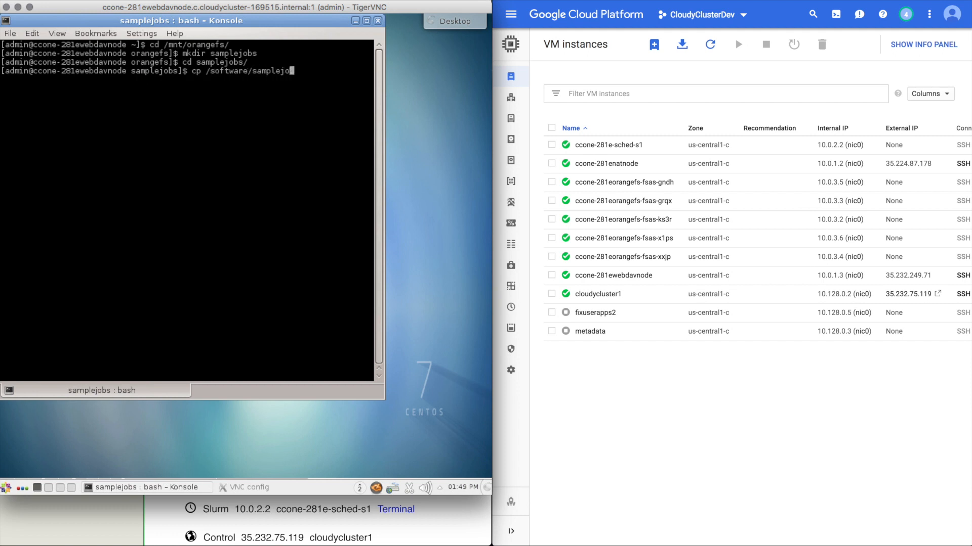
key("BackSpace")
key("BackSpace")
key("BackSpace")
key("BackSpace")
key("BackSpace")
key("BackSpace")
key("BackSpace")
key("BackSpace")
key("BackSpace")
key("BackSpace")
key("BackSpace")
key("BackSpace")
key("BackSpace")
key("BackSpace")
key("BackSpace")
key("BackSpace")
key("BackSpace")
key("BackSpace")
type("-r /sa")
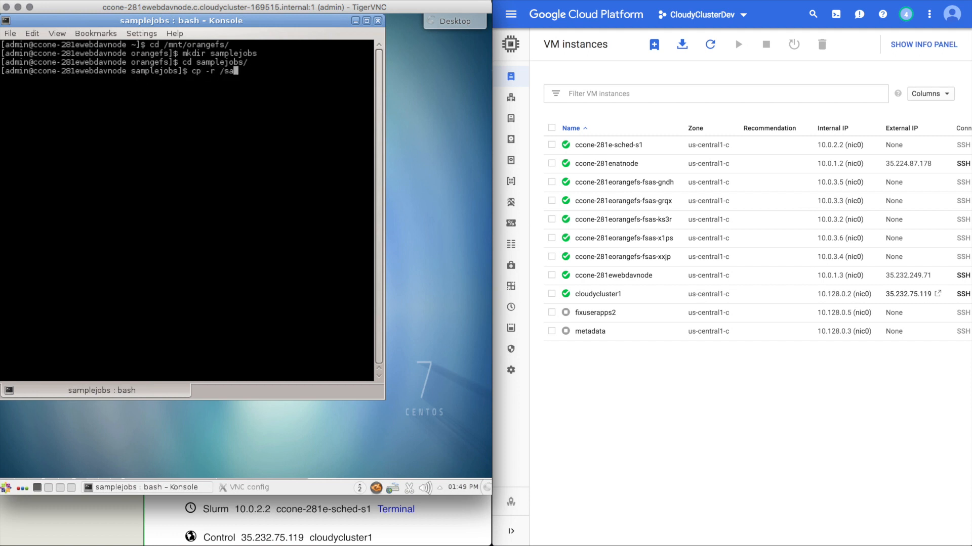
key("BackSpace")
type("oftware/samplejobs/* .")
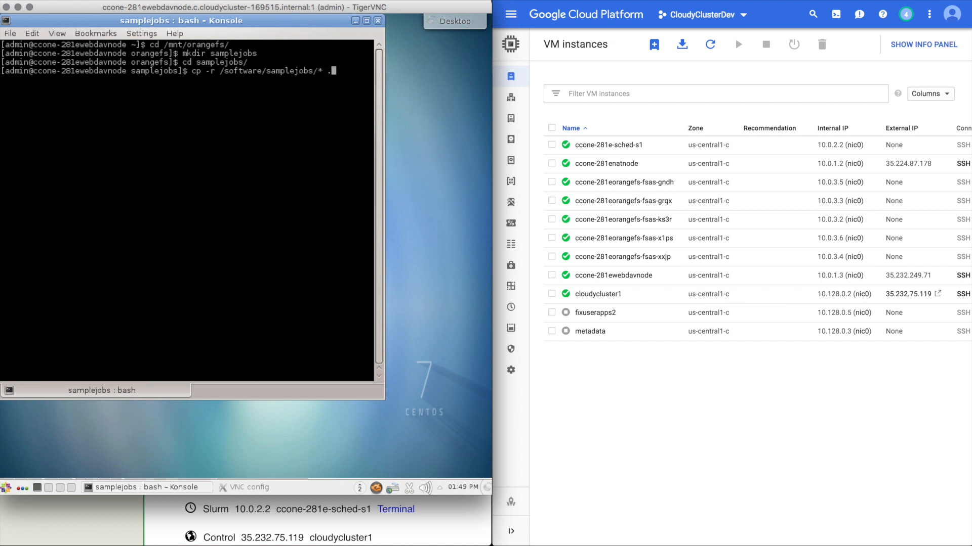
key("Return")
type("ls")
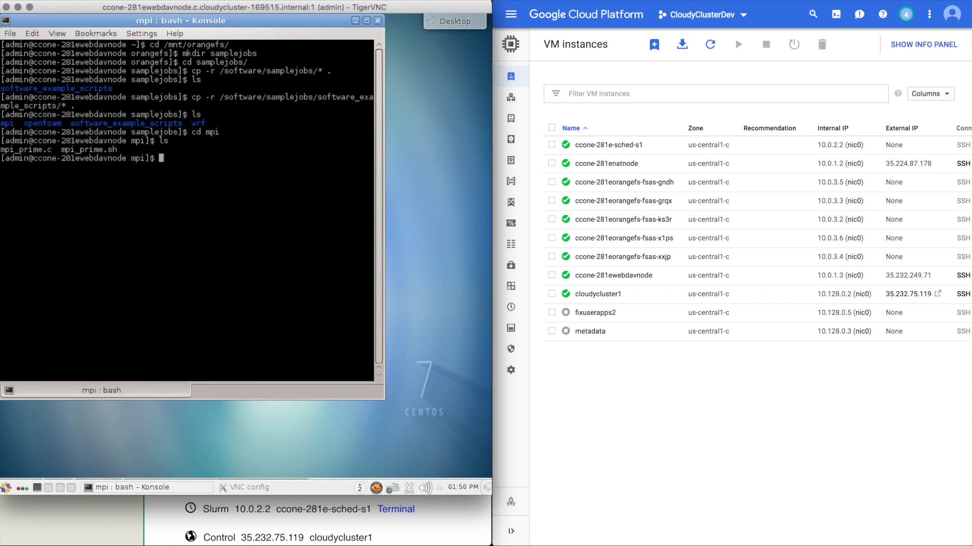
Open mpi_prime.sh in KWrite and uncomment the two Slurm #SBATCH lines.
type("kwrite mpi_prime.sh")
key("Return")
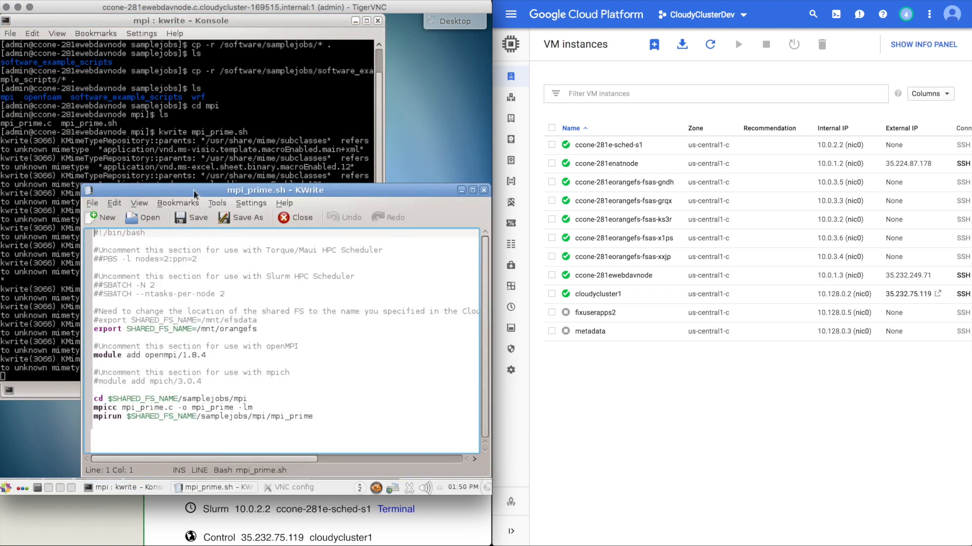
key("Down")
key("Down")
key("Down")
key("Down")
key("Down")
key("Down")
key("Delete")
key("Down")
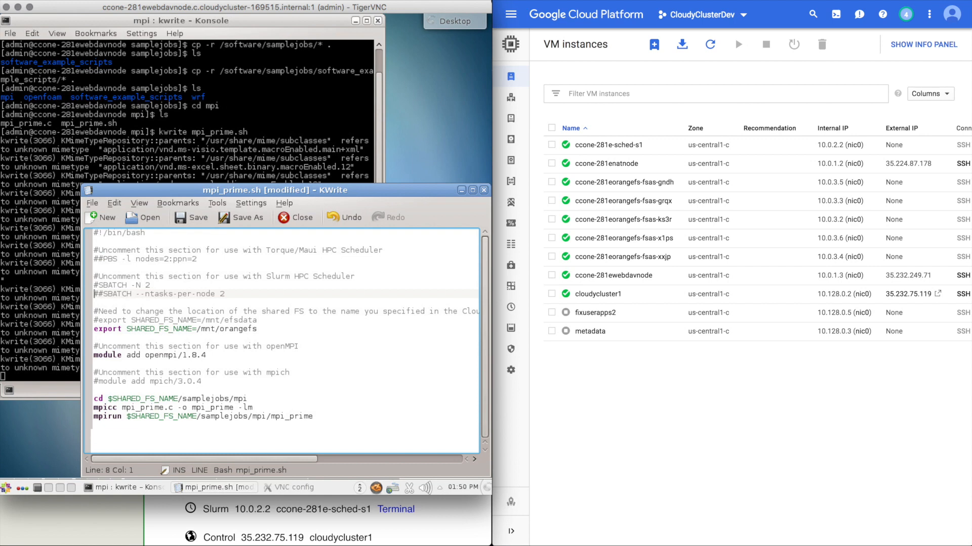
key("Delete")
key("Up")
key("Up")
key("Up")
key("Up")
key("Up")
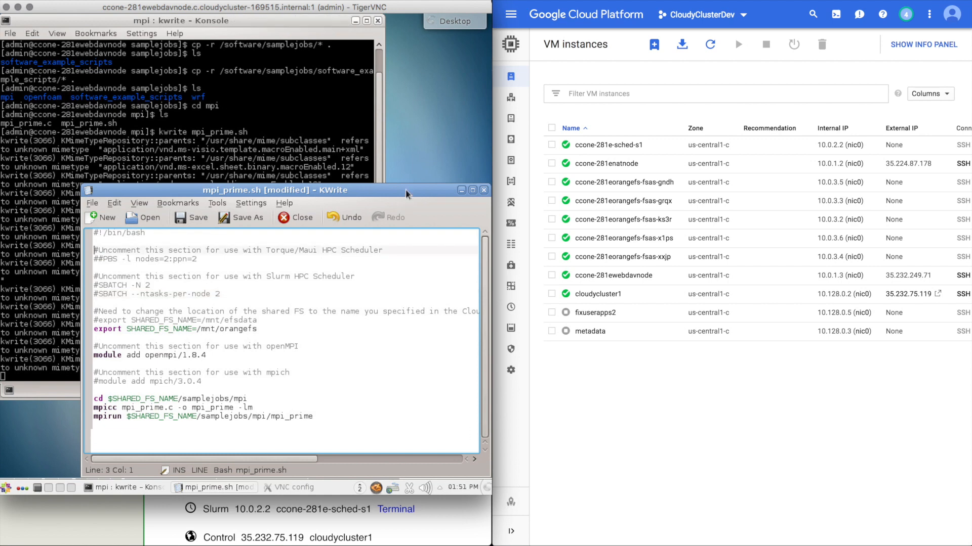
Save the edited script as mpi_prime2-2.sh.
left_click(93, 203)
left_click(117, 269)
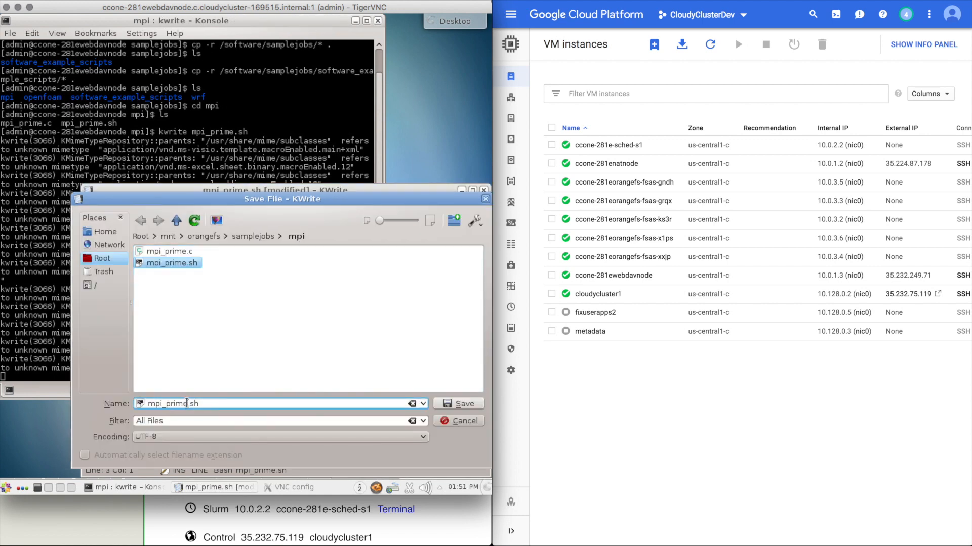
left_click(187, 404)
type("2-2")
left_click(452, 403)
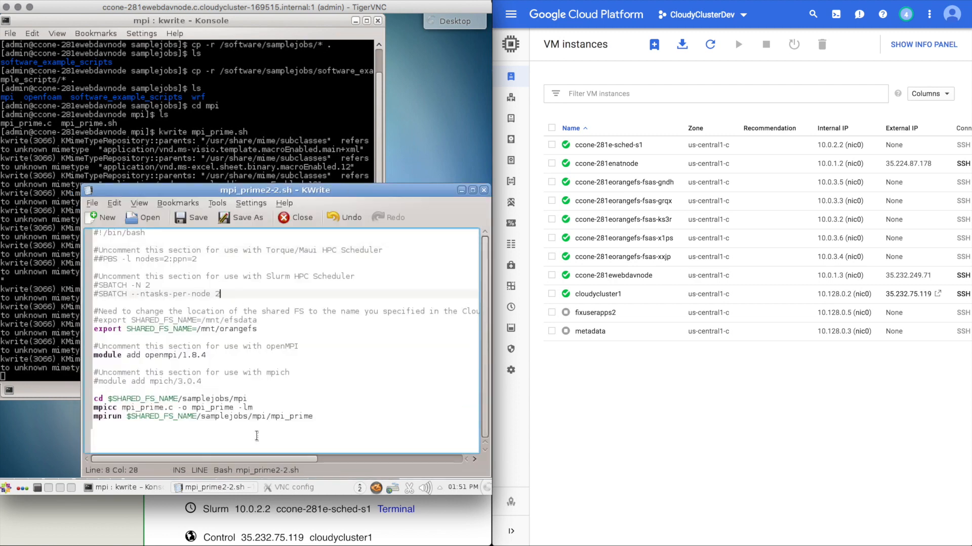
Save mpi_prime2-2.sh once more and close the editor.
left_click(93, 203)
left_click(117, 266)
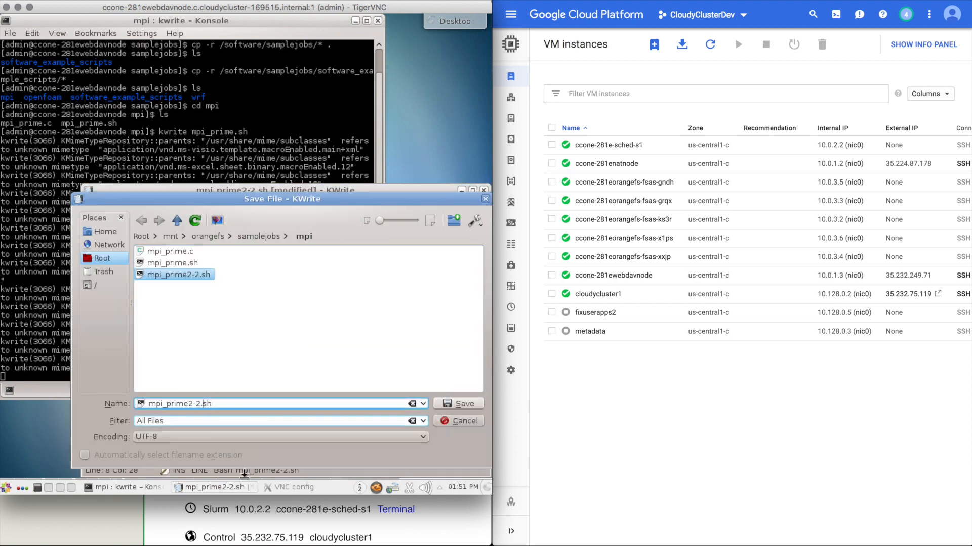
left_click(457, 404)
left_click(484, 190)
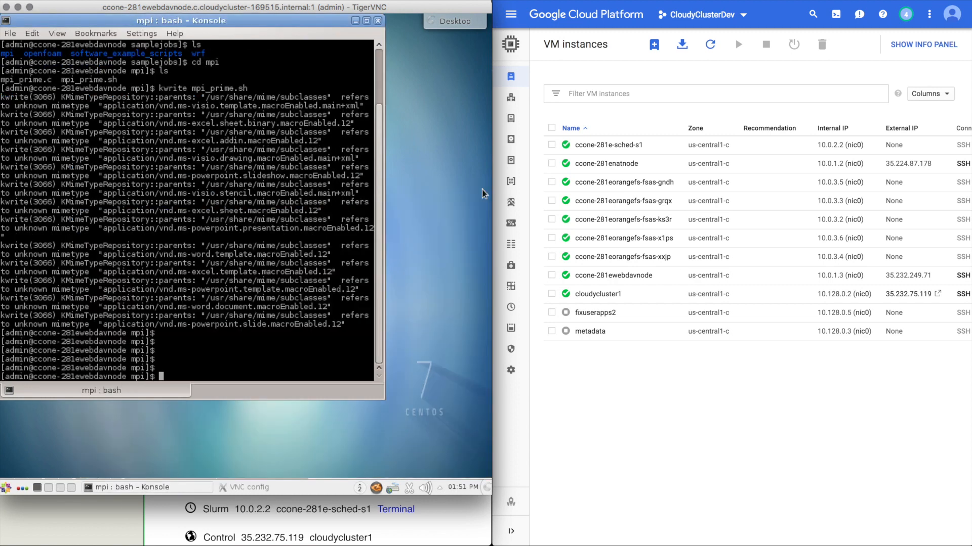
Submit mpi_prime2-2.sh with ccqsub -js, answering the username prompt with admin and the password prompt.
type("ccqsub -js mpi_prime2-2.sh")
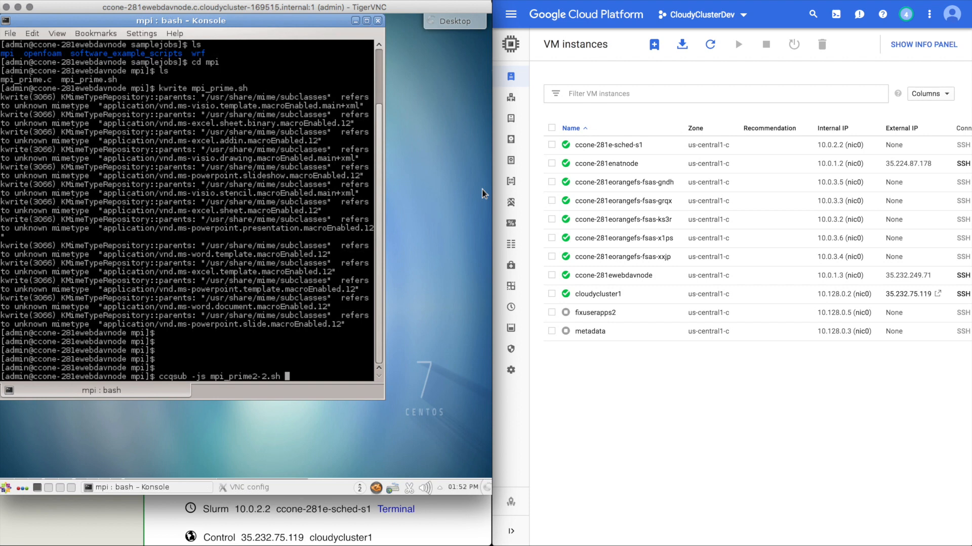
key("Return")
type("admin")
key("Return")
key("Return")
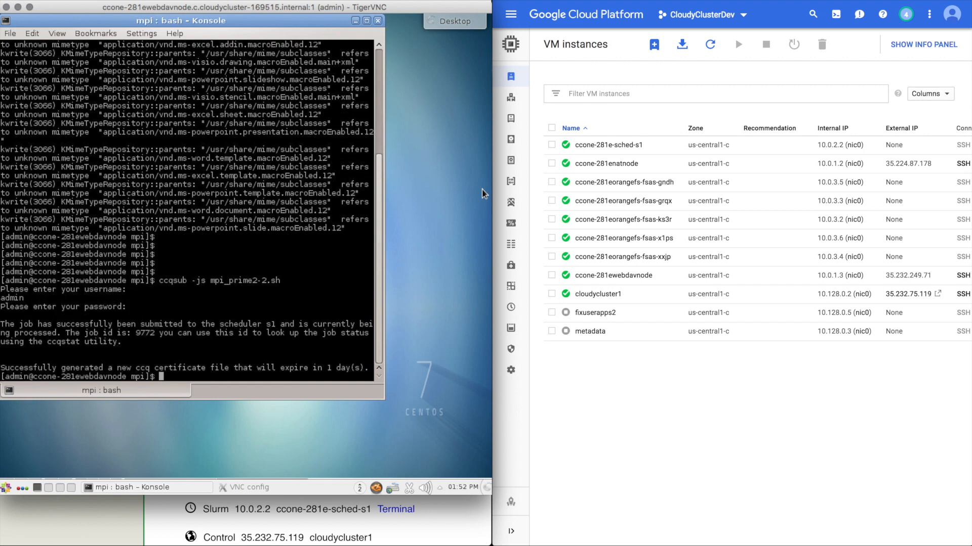
Check the submitted job's status with ccqstat twice.
type("ccqstat")
key("Return")
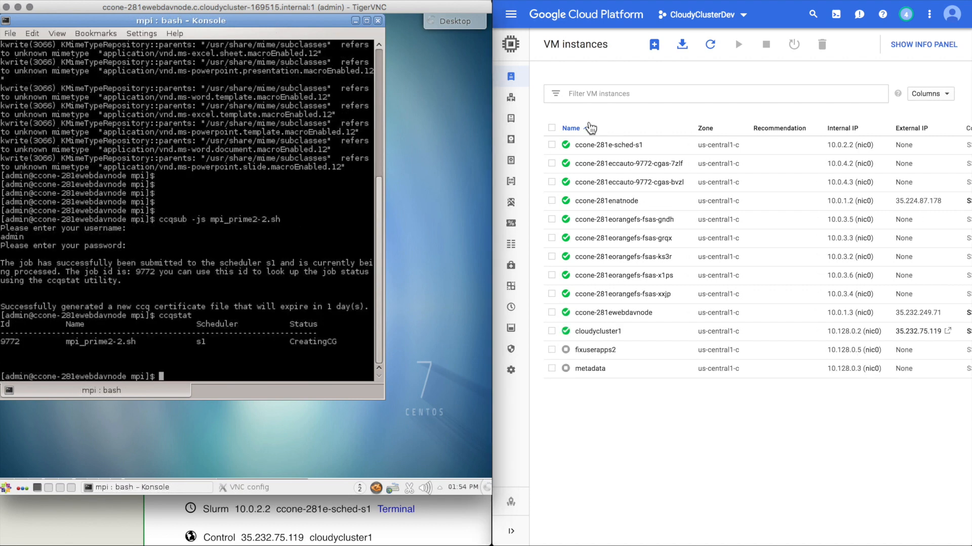
type("ccqstat")
key("Return")
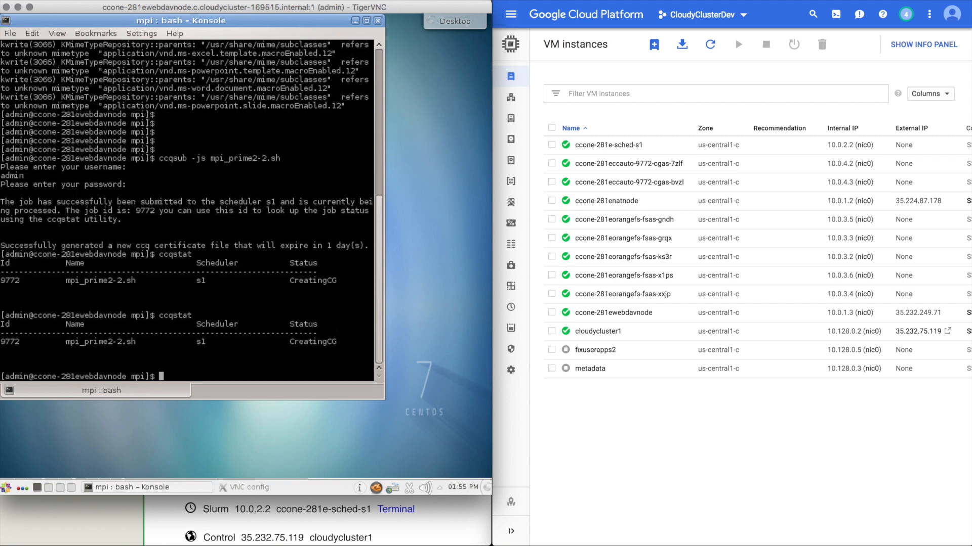
Keep checking the mpi_prime2-2.sh job's status by rerunning ccqstat several more times.
key("Up")
key("Return")
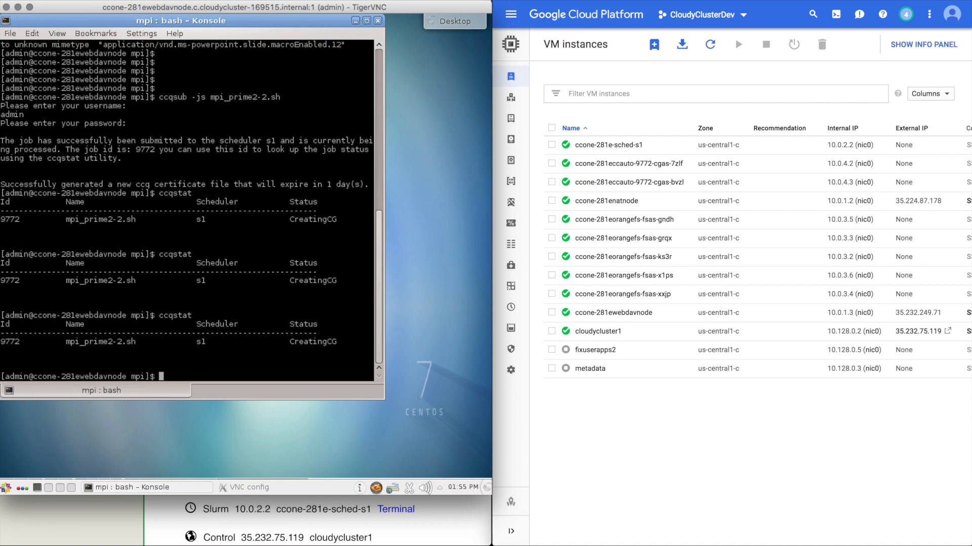
key("Up")
key("Return")
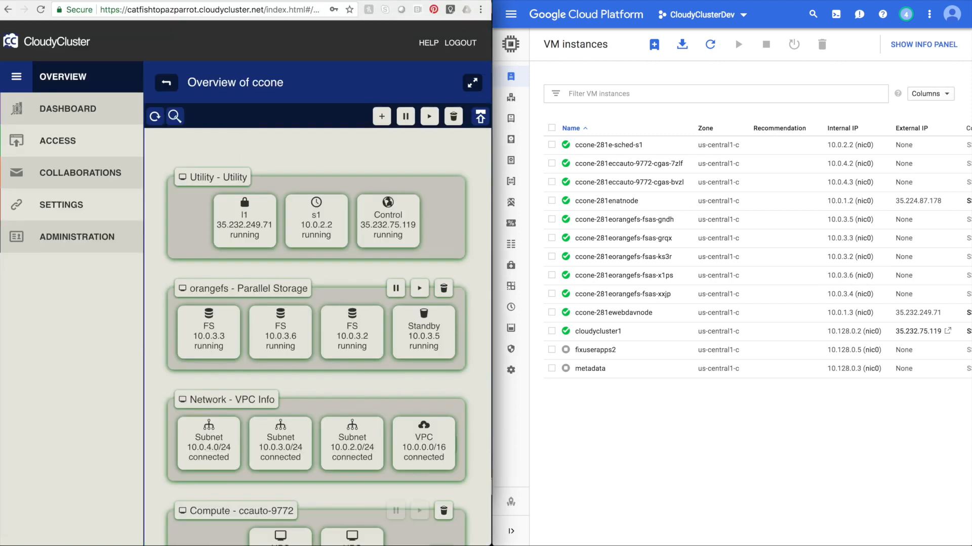
scroll(348, 218, "down", 3)
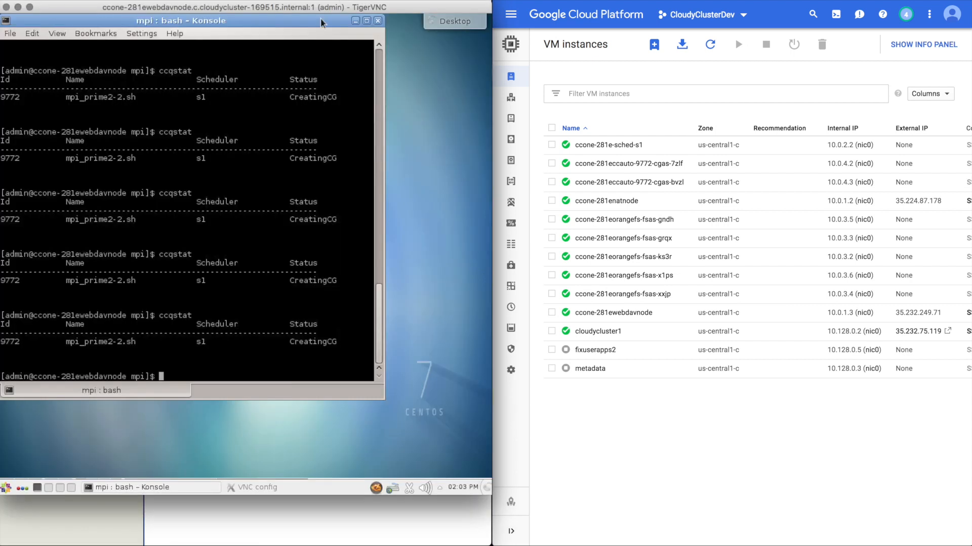
key("Up")
key("Return")
key("Up")
key("Return")
key("Up")
key("Return")
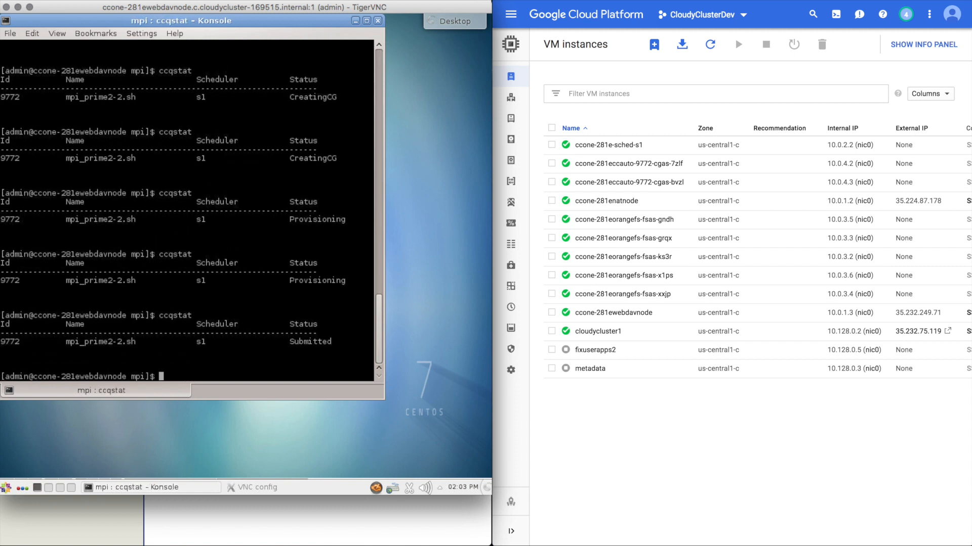
Submit mpi_prime2-1.sh by recalling the earlier ccqsub -js command and changing the script name.
key("Up")
key("Up")
key("Left")
key("Left")
key("Left")
key("BackSpace")
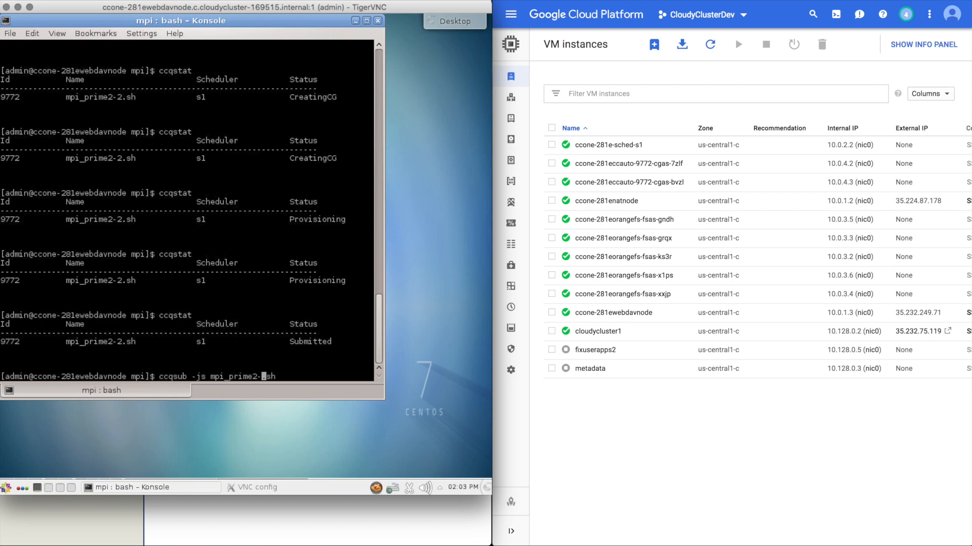
type("1")
key("Return")
Rerun ccqstat repeatedly to monitor both submitted jobs.
key("Up")
key("Up")
key("Return")
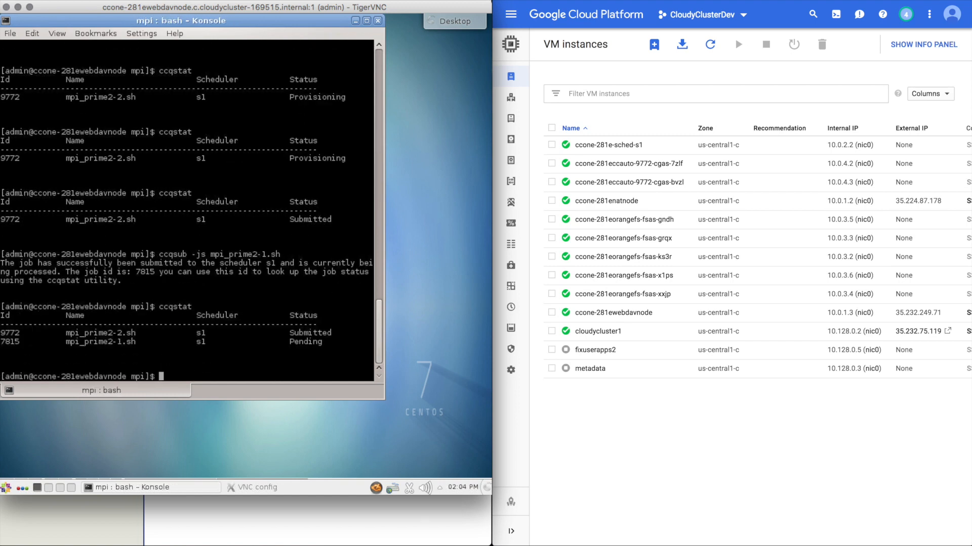
key("Up")
key("Return")
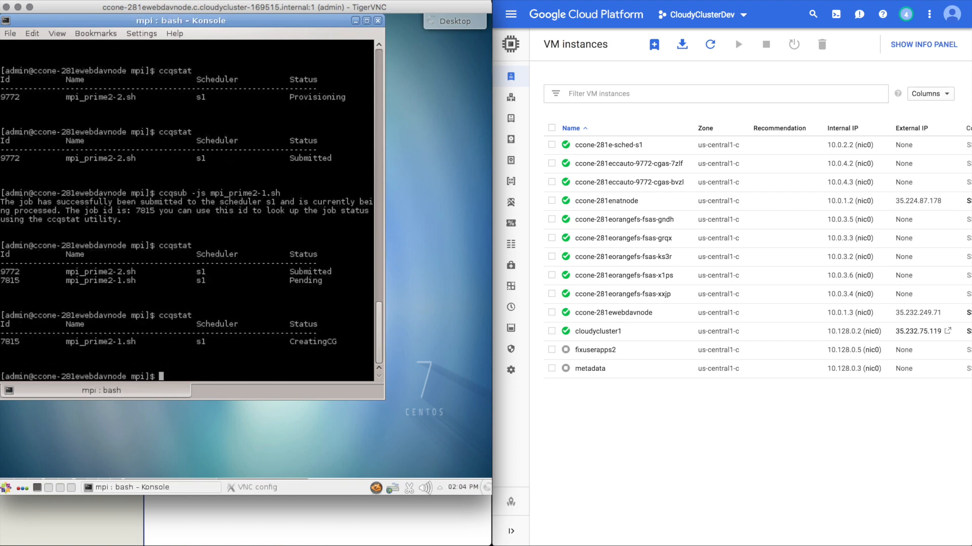
key("Up")
key("Return")
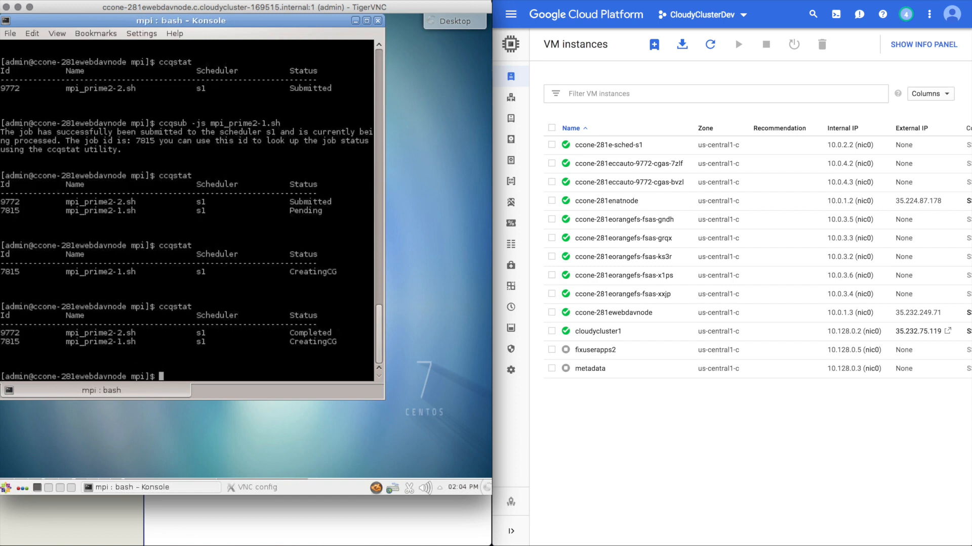
Refresh the VM instances list and review the CloudyCluster environment overview.
left_click(710, 45)
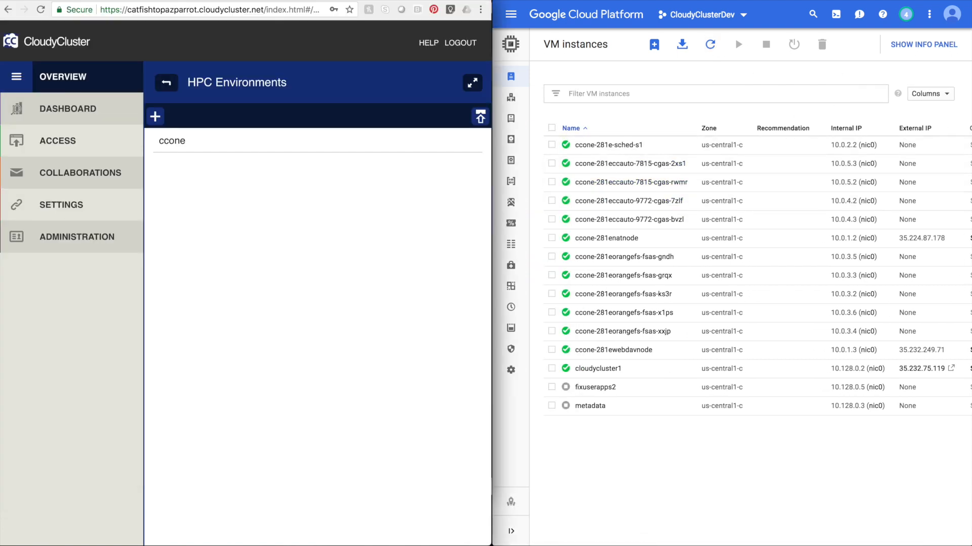
left_click(188, 141)
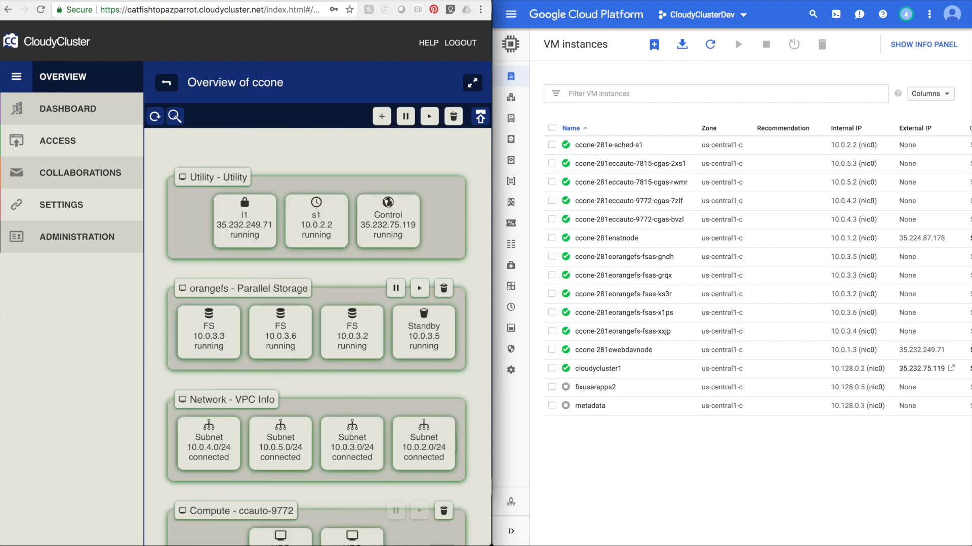
scroll(373, 214, "down", 2)
scroll(373, 213, "up", 2)
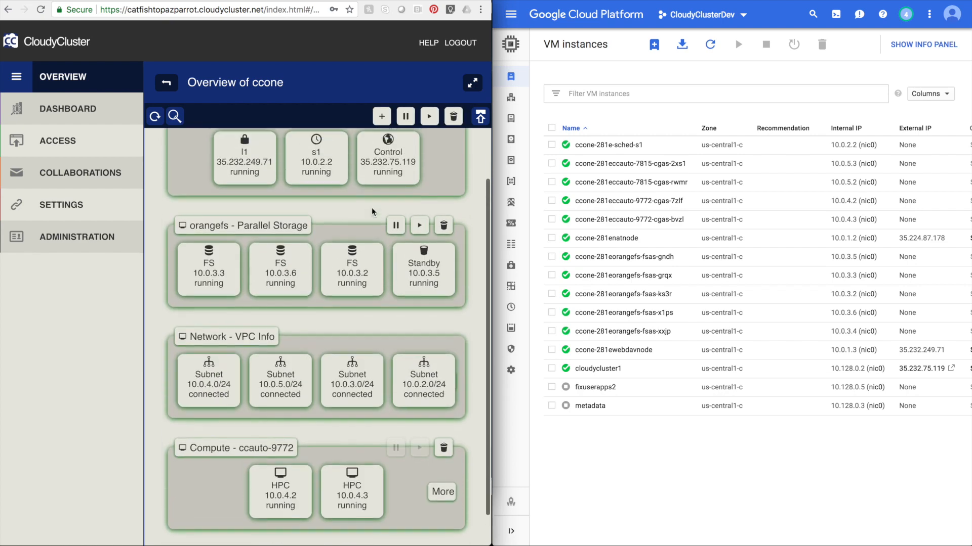
left_click(699, 528)
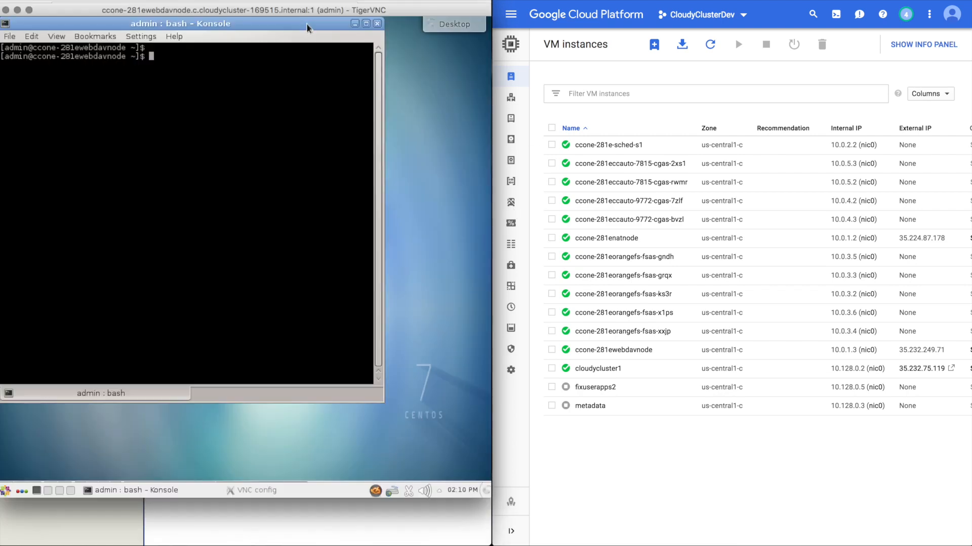
Run ccqstat in a new terminal and refresh the VM instances list between status checks.
type("ccqstat")
key("Return")
left_click(710, 45)
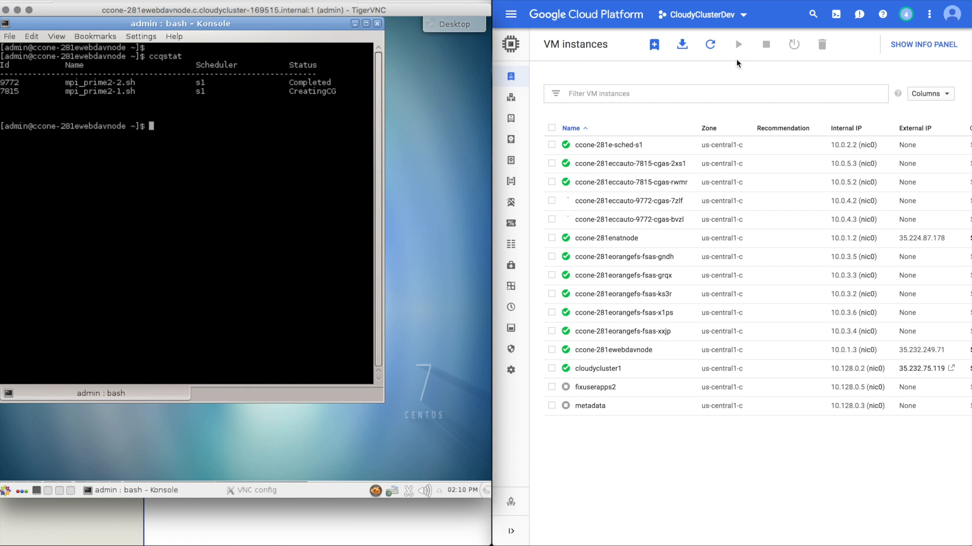
left_click(710, 44)
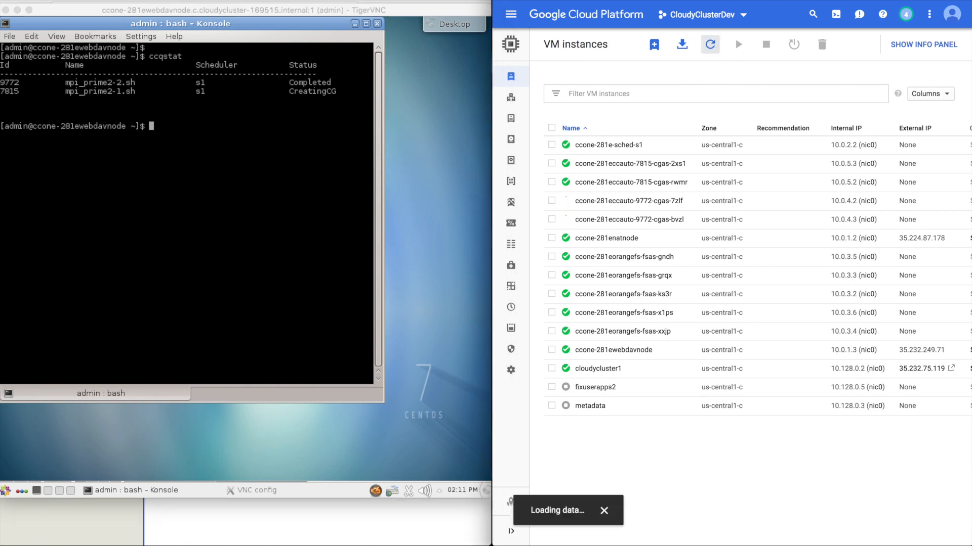
left_click(276, 19)
key("Up")
key("Return")
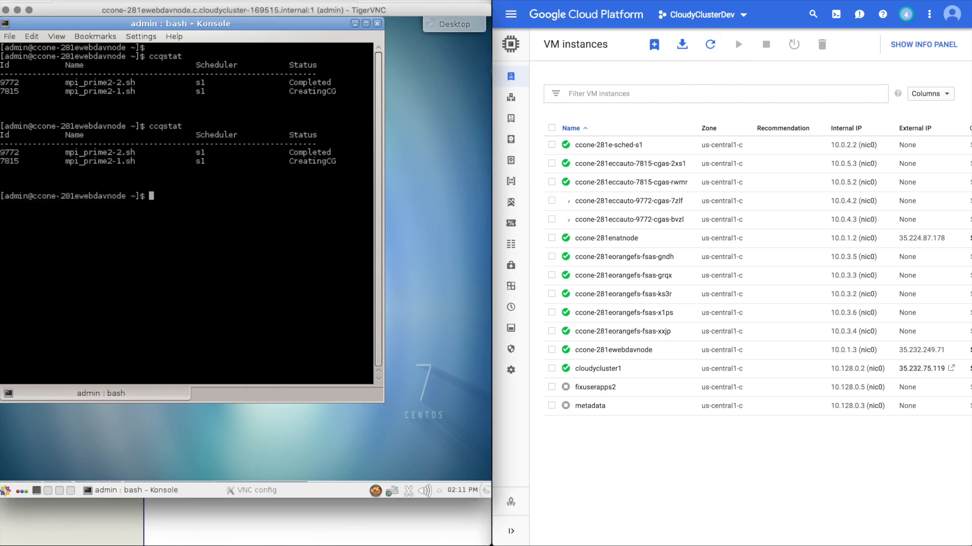
left_click(711, 48)
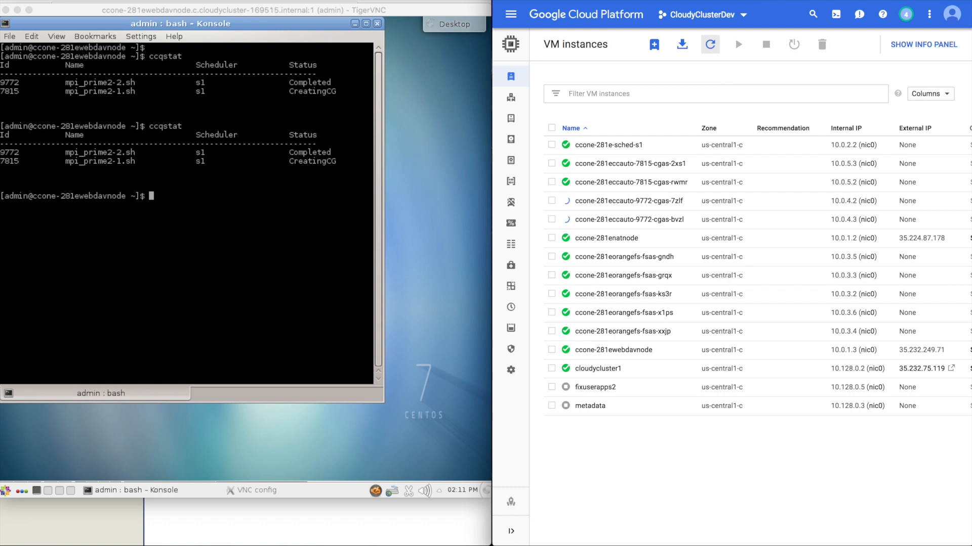
left_click(711, 45)
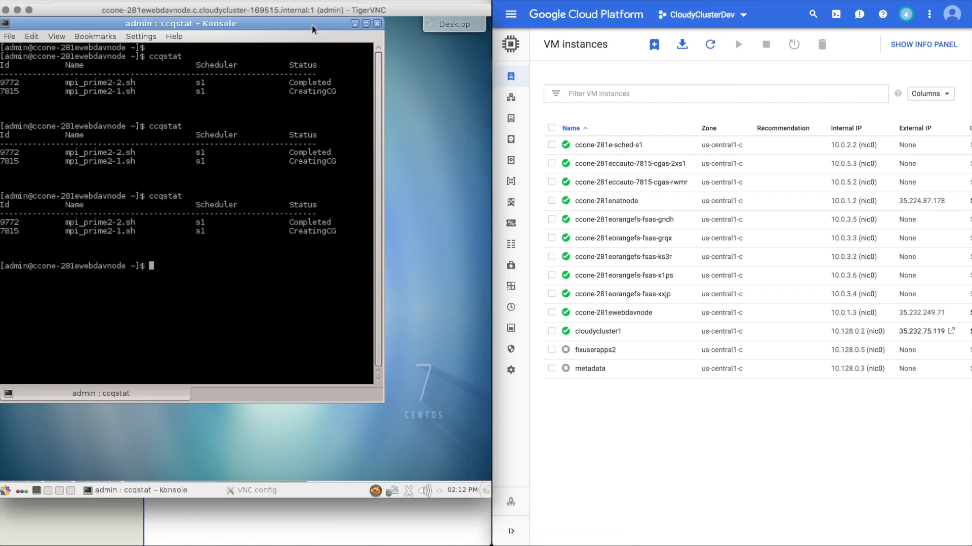
left_click(312, 25)
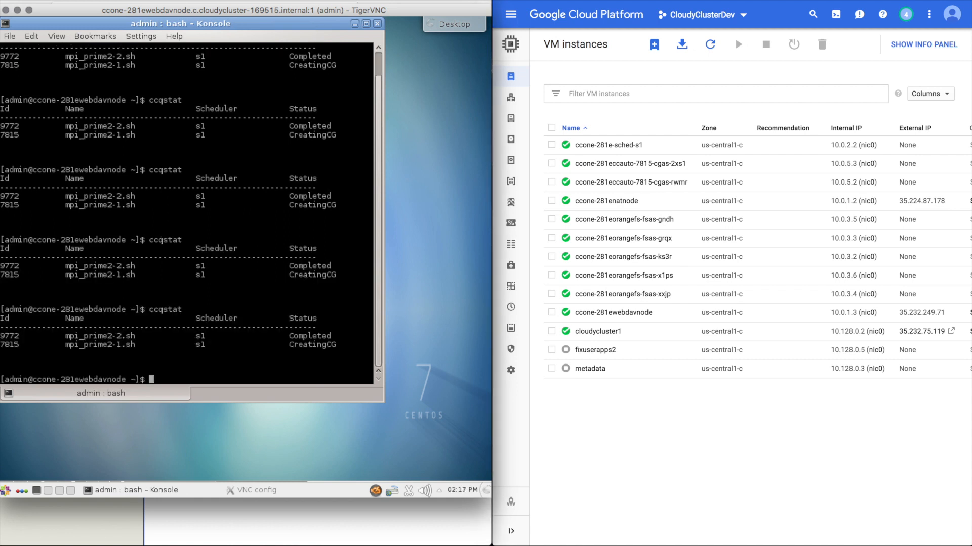
Recheck job statuses with ccqstat, refresh the VM instances list again and return to the CloudyCluster overview.
key("Up")
key("Return")
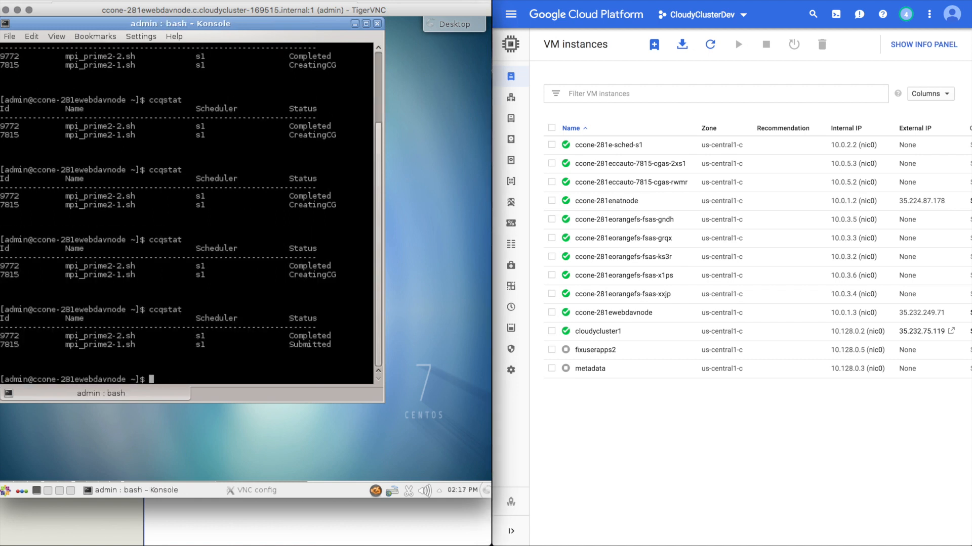
key("Up")
key("Return")
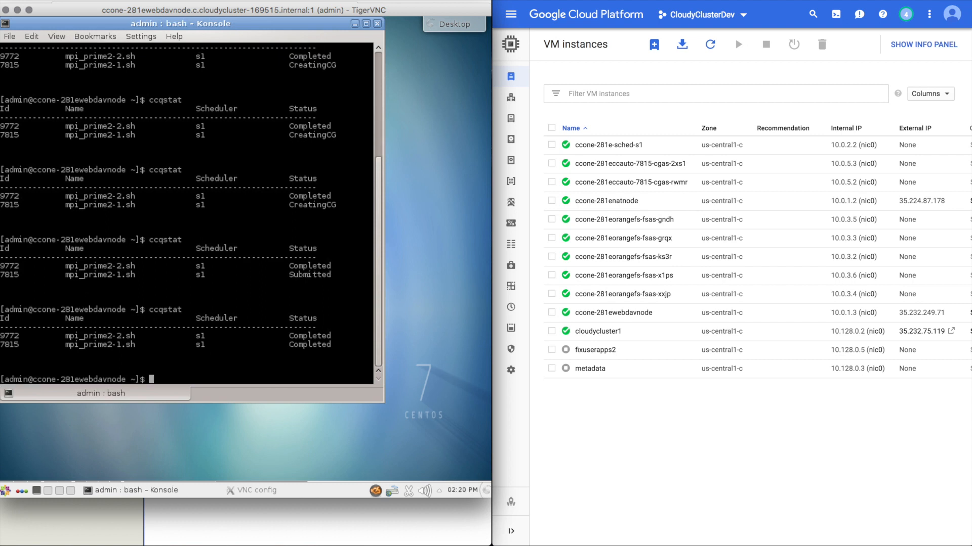
left_click(710, 44)
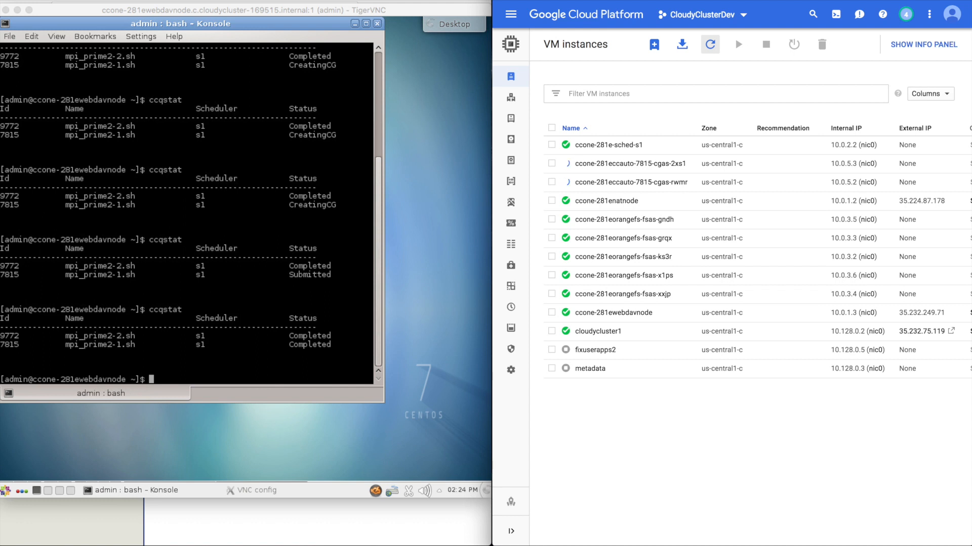
left_click(710, 44)
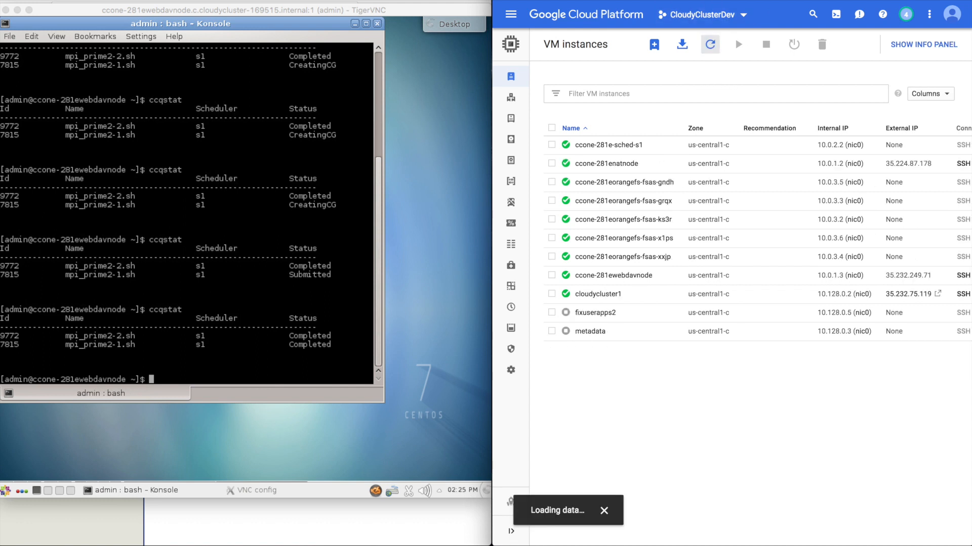
left_click(297, 514)
left_click(179, 141)
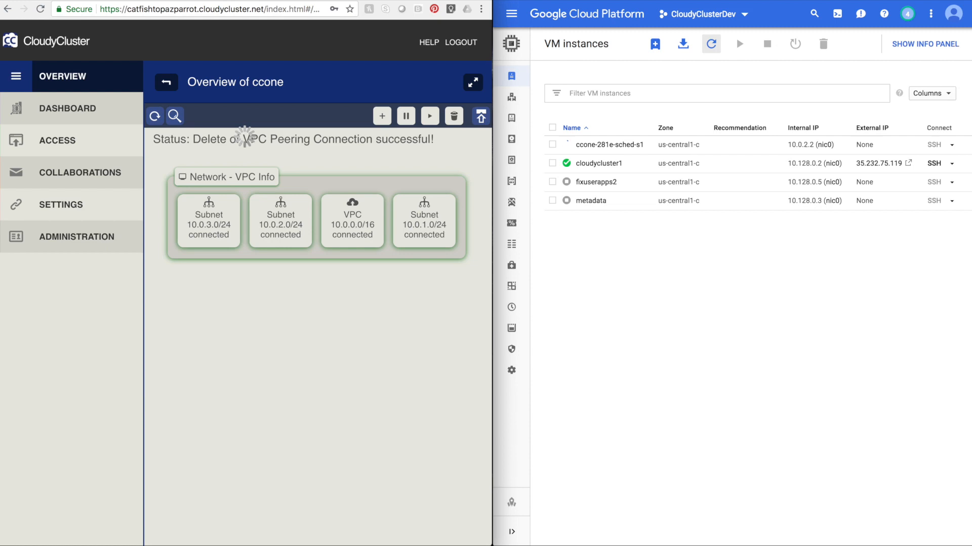
Open the VPC networks page in the cloud console and refresh it.
mouse_move(508, 144)
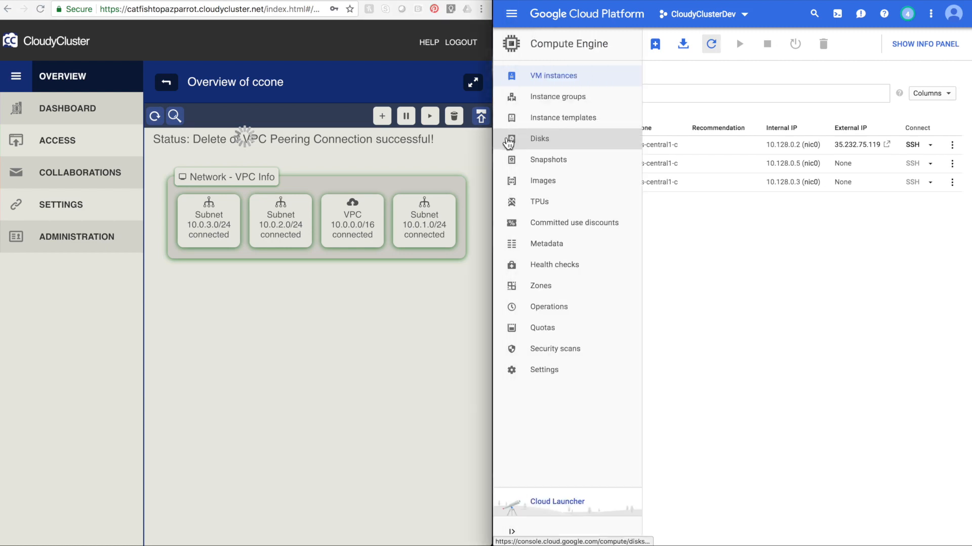
left_click(512, 14)
scroll(540, 283, "down", 5)
left_click(533, 397)
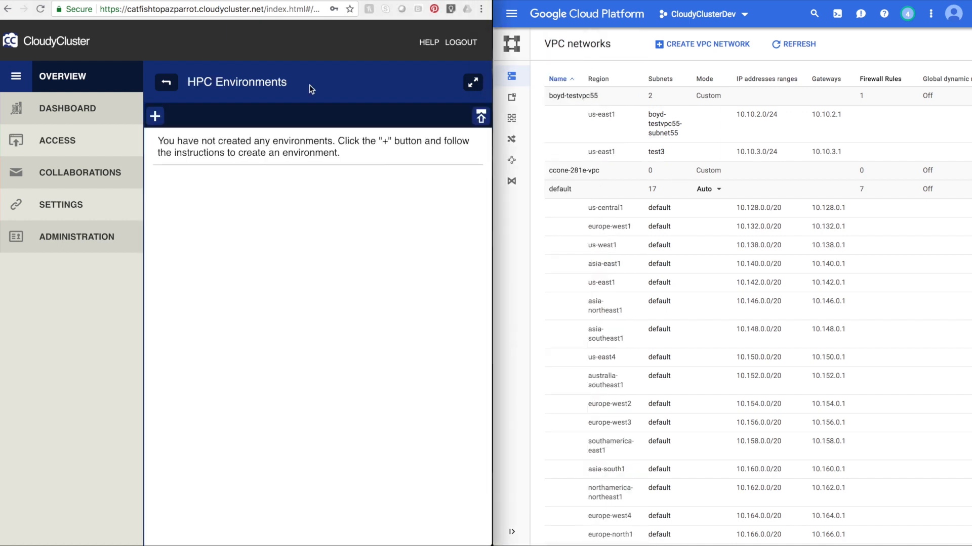
left_click(793, 44)
Return to the Compute Engine VM instances list.
left_click(511, 15)
scroll(570, 244, "up", 3)
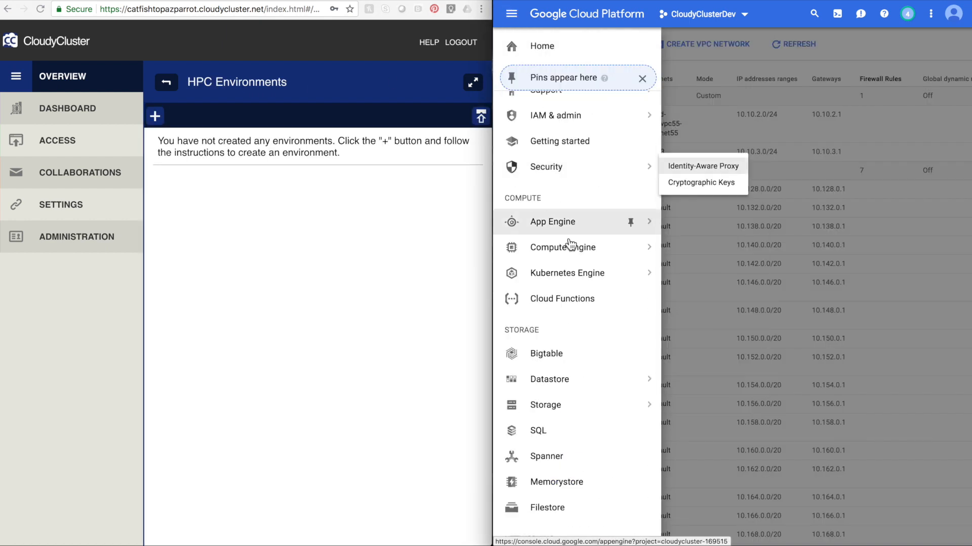
left_click(570, 246)
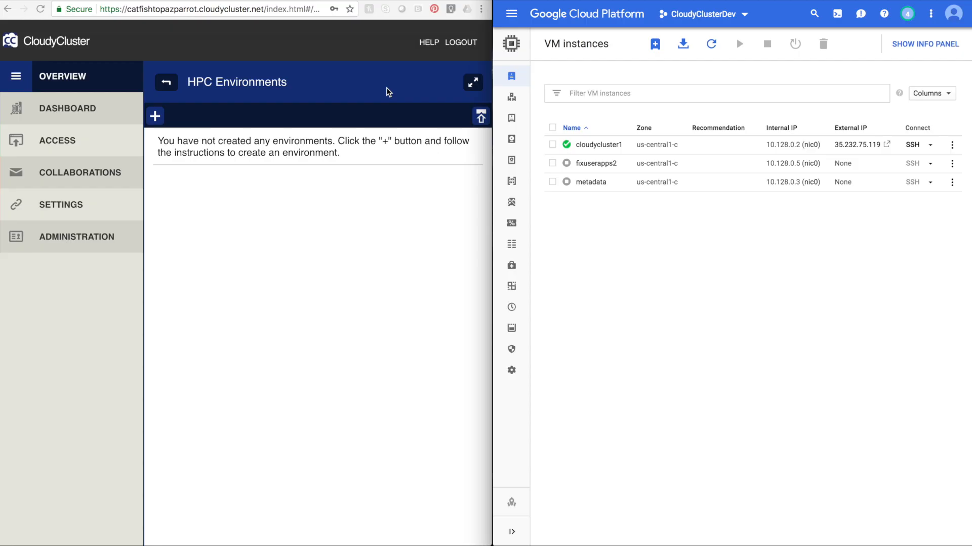
Open the Remove Control Instance and Database option under CloudyCluster Administration.
left_click(108, 239)
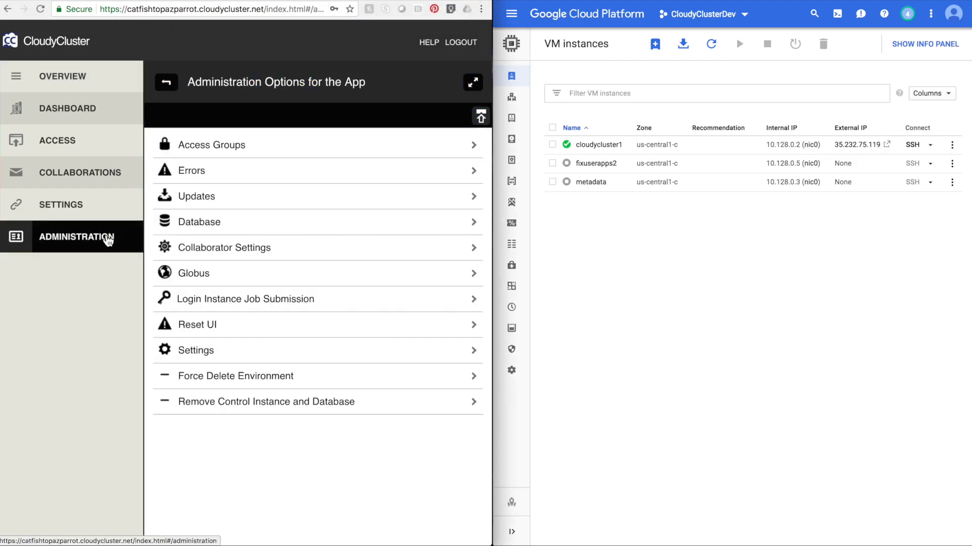
left_click(232, 399)
left_click(177, 223)
left_click(350, 87)
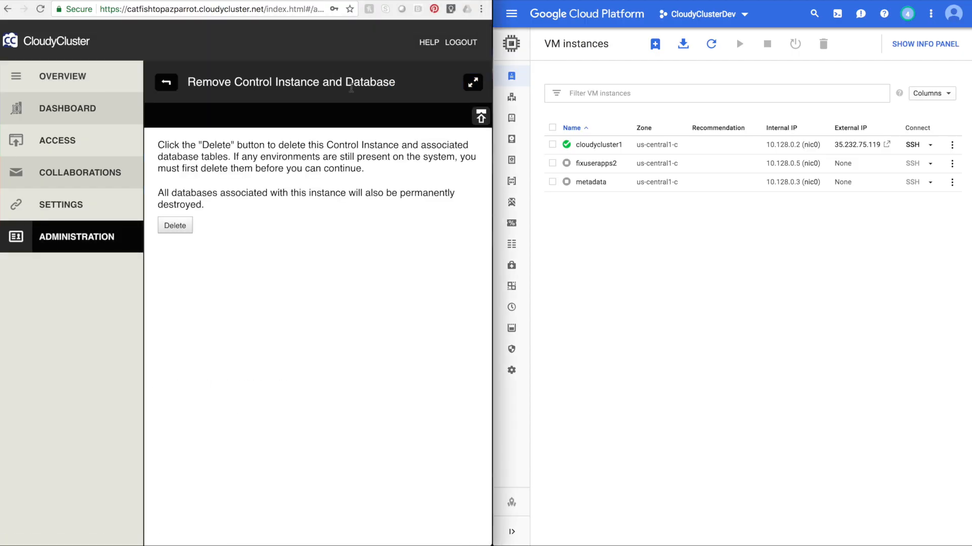